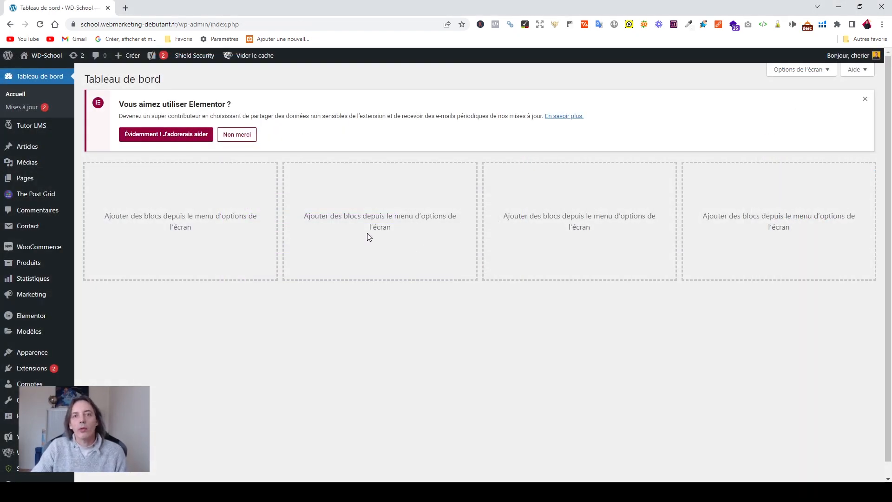
Create a new article and insert an Espacement block about 368 px high under the title
{"action": "left_click", "coordinate": [34, 147]}
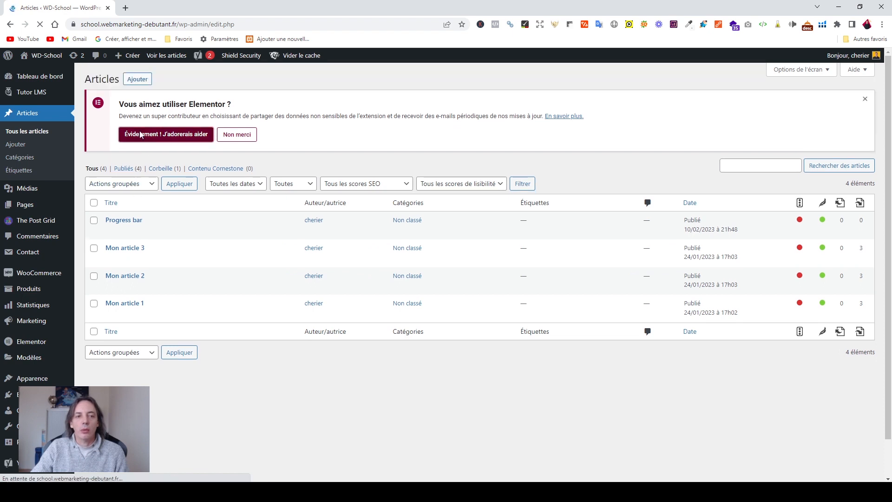
{"action": "left_click", "coordinate": [145, 82]}
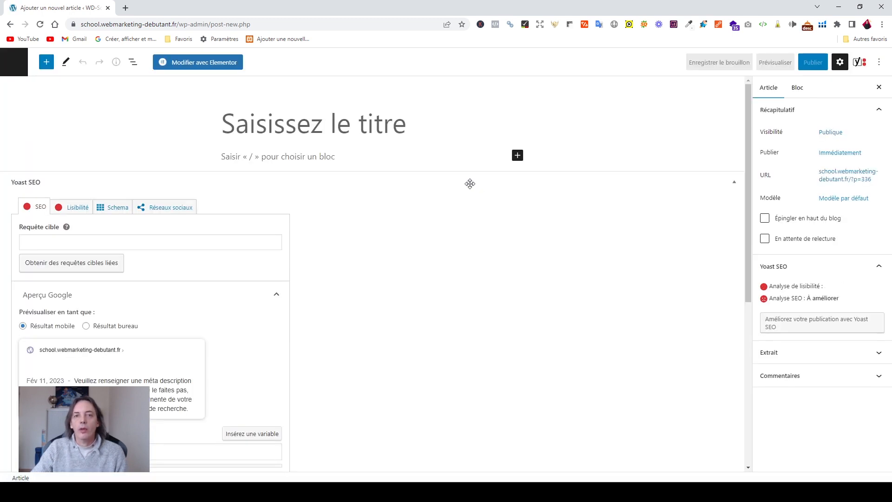
{"action": "left_click", "coordinate": [252, 156]}
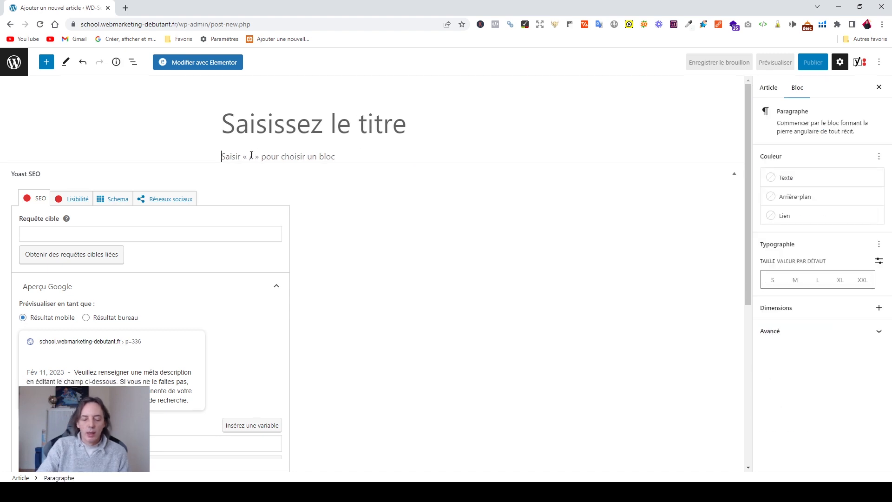
{"action": "type", "text": "/esp"}
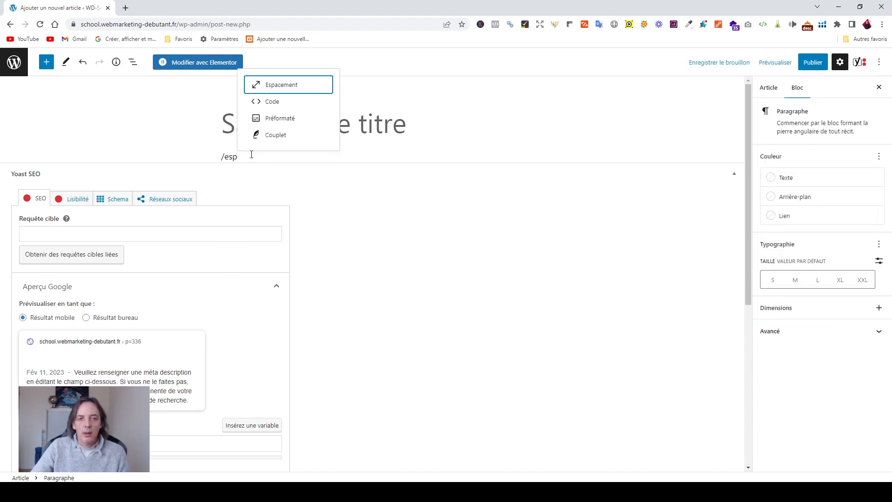
{"action": "left_click", "coordinate": [277, 84]}
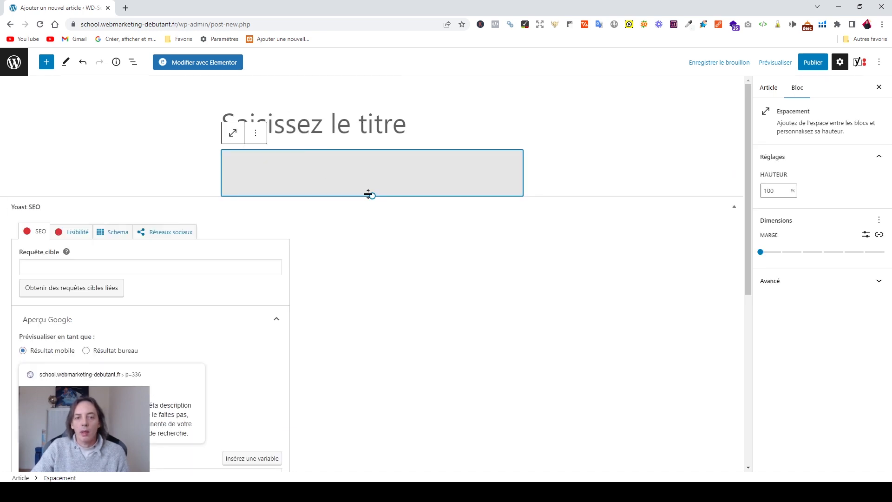
{"action": "left_click_drag", "start_coordinate": [365, 195], "coordinate": [369, 319]}
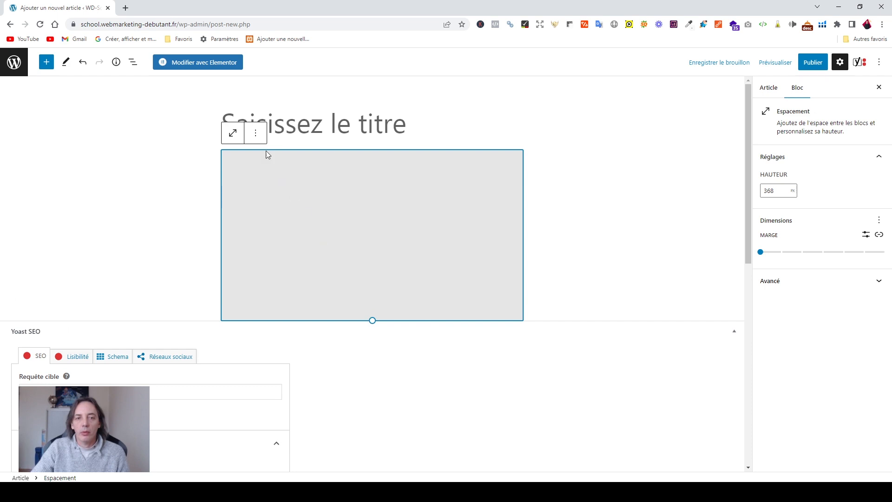
Insert a second Espacement block before the existing one and make it about 148 px high
{"action": "left_click", "coordinate": [255, 132]}
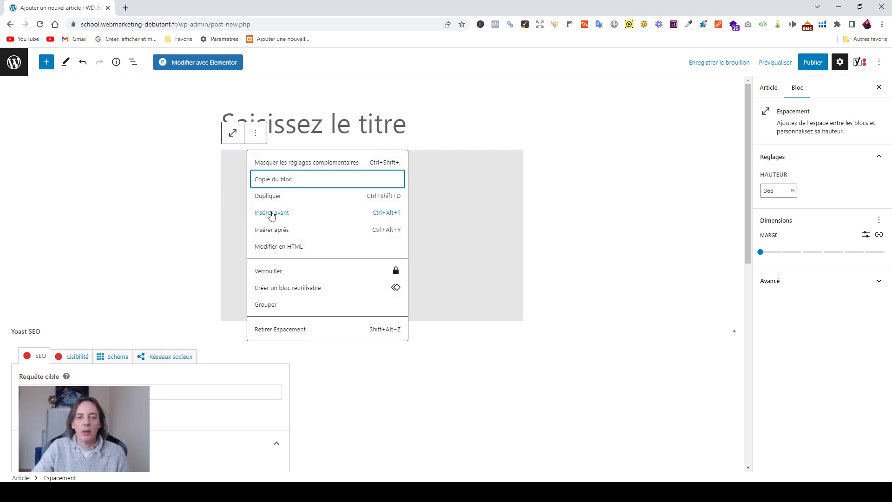
{"action": "left_click", "coordinate": [271, 213]}
{"action": "type", "text": "/e"}
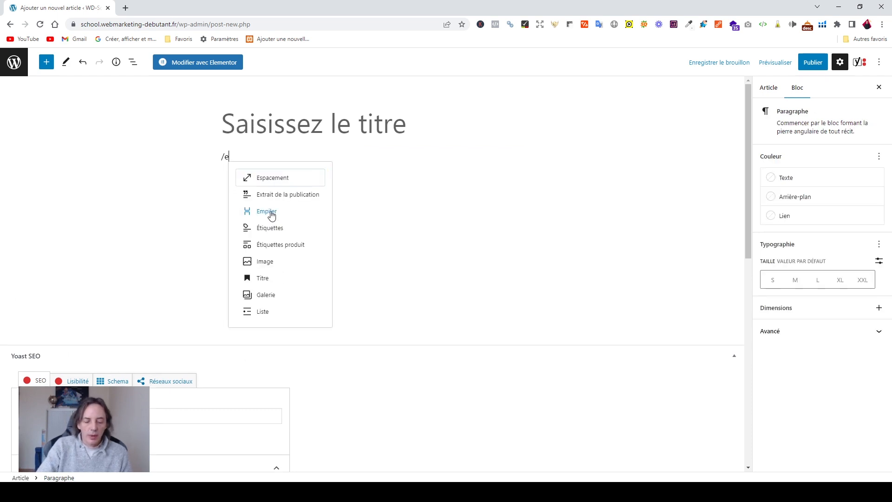
{"action": "type", "text": "sp"}
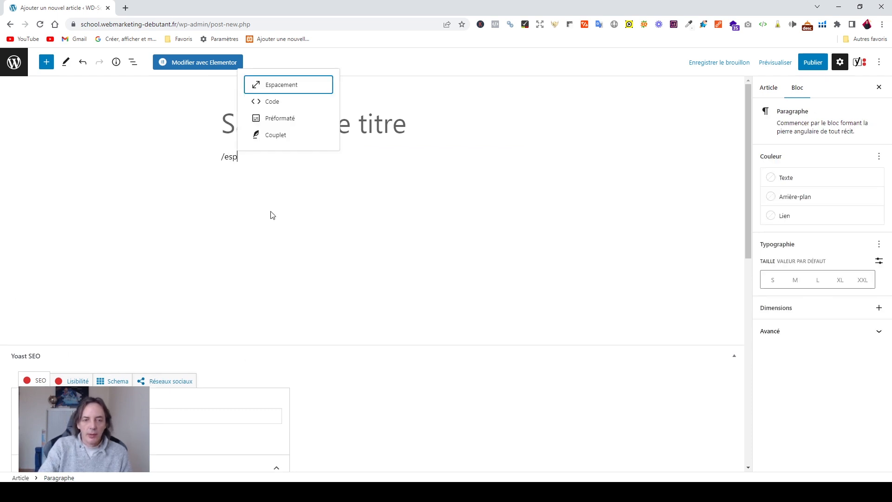
{"action": "left_click", "coordinate": [278, 90]}
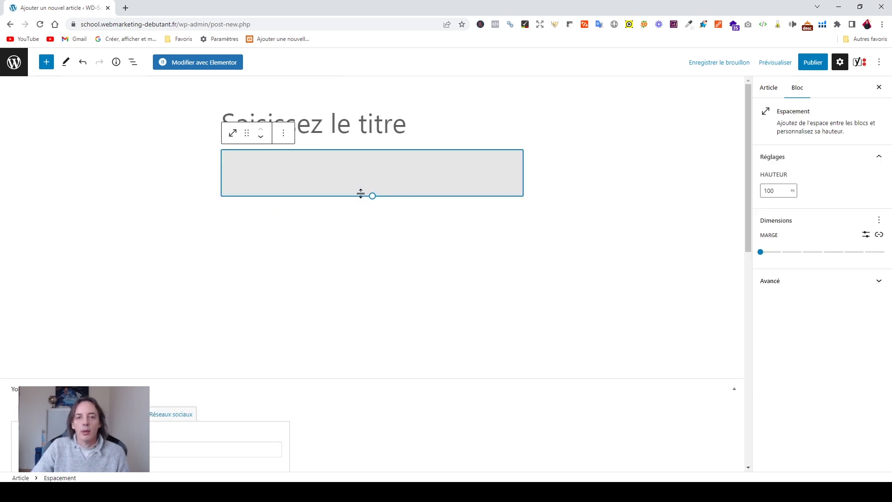
{"action": "left_click_drag", "start_coordinate": [361, 193], "coordinate": [361, 217]}
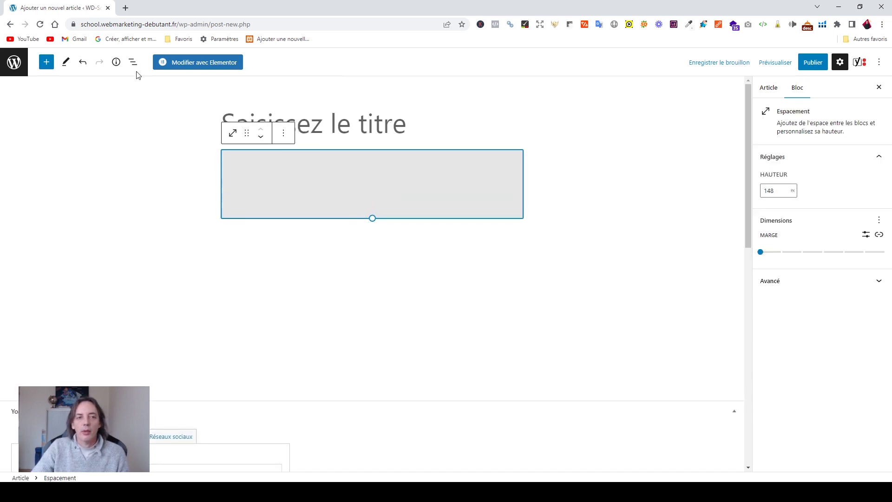
Insert a Rangée block between the two Espacement blocks
{"action": "left_click", "coordinate": [133, 62]}
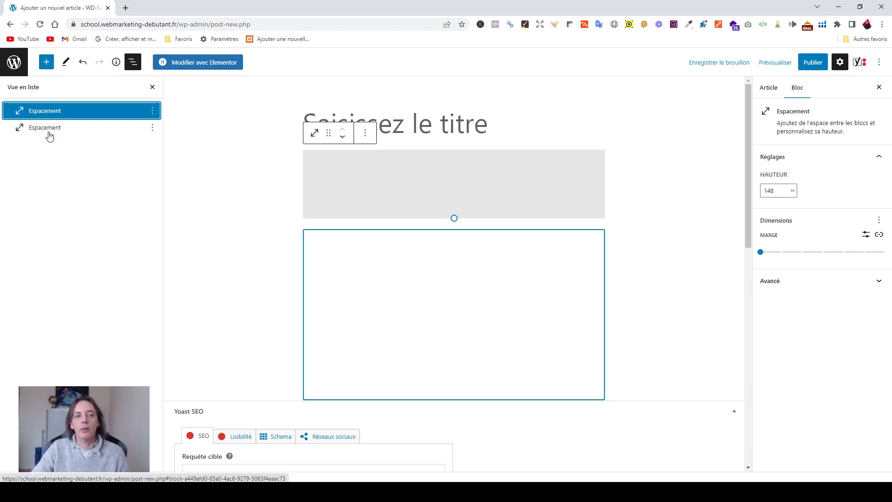
{"action": "left_click", "coordinate": [153, 112]}
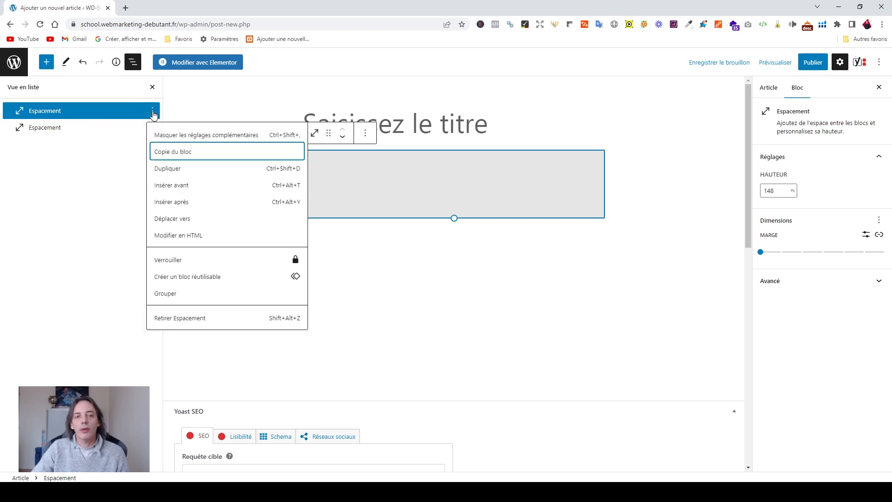
{"action": "left_click", "coordinate": [174, 203]}
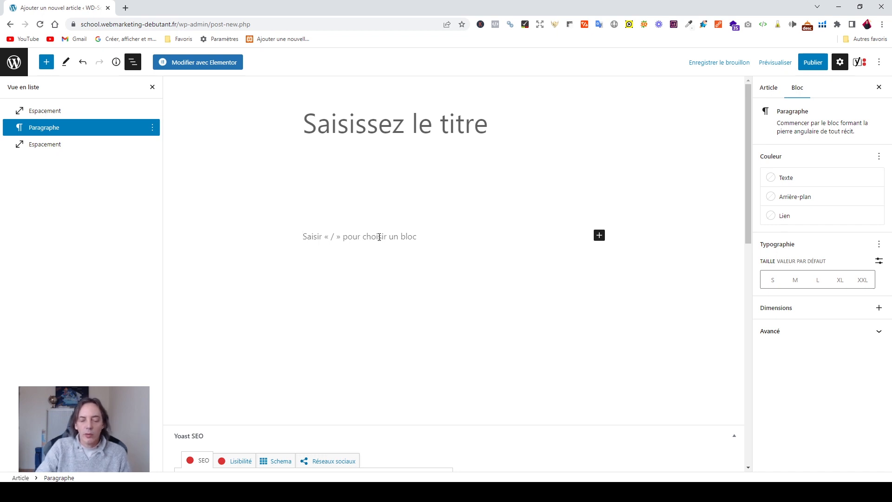
{"action": "type", "text": "/ra"}
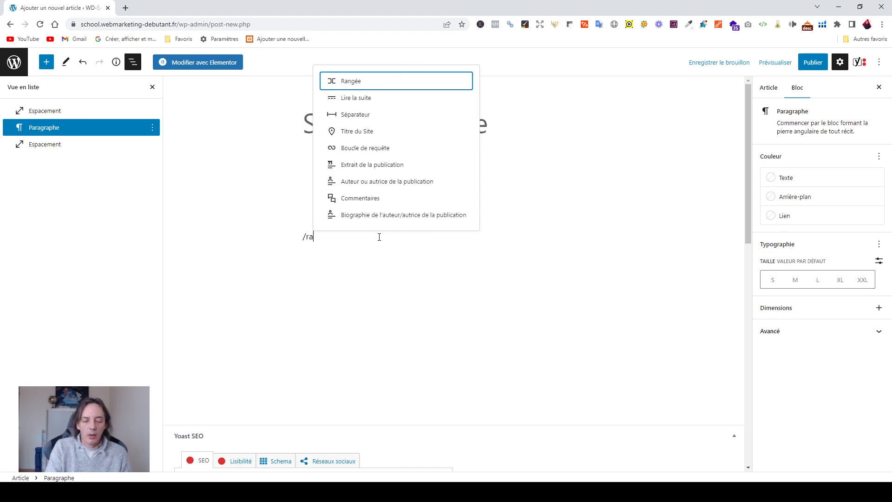
{"action": "type", "text": "ngé"}
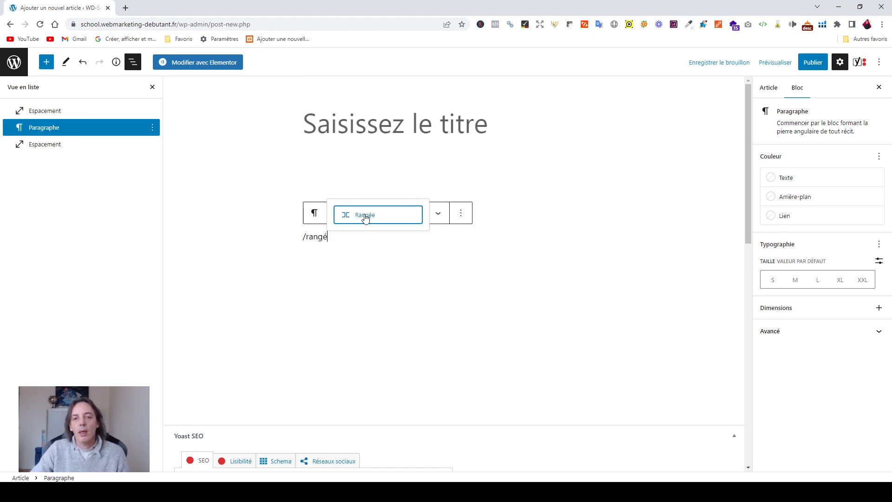
{"action": "left_click", "coordinate": [366, 217]}
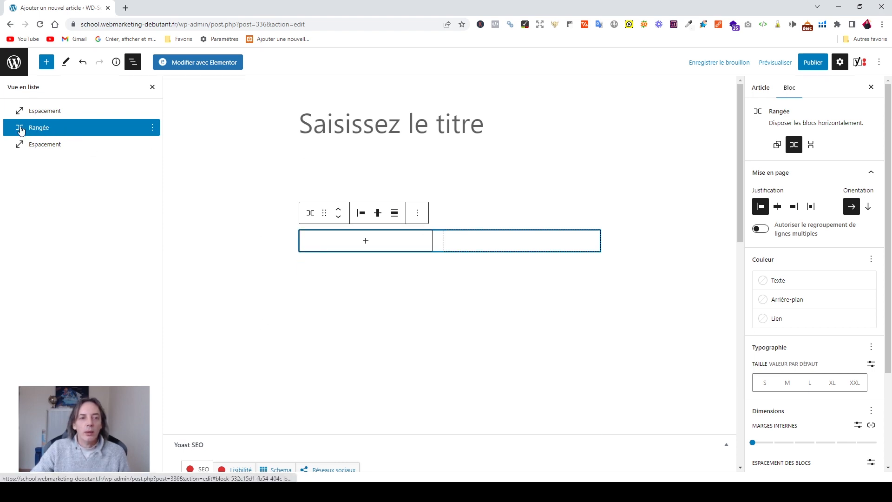
Add a paragraph inside the Rangée block with the text "Webdesign"
{"action": "left_click", "coordinate": [366, 244]}
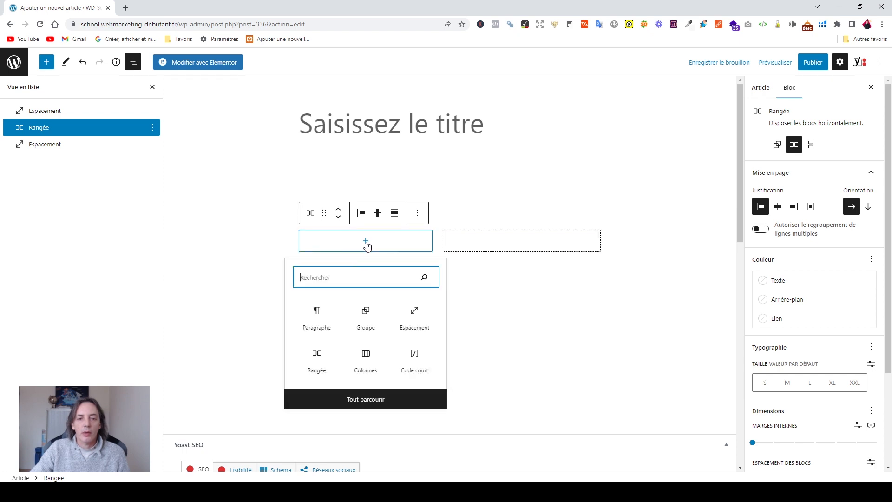
{"action": "left_click", "coordinate": [317, 317]}
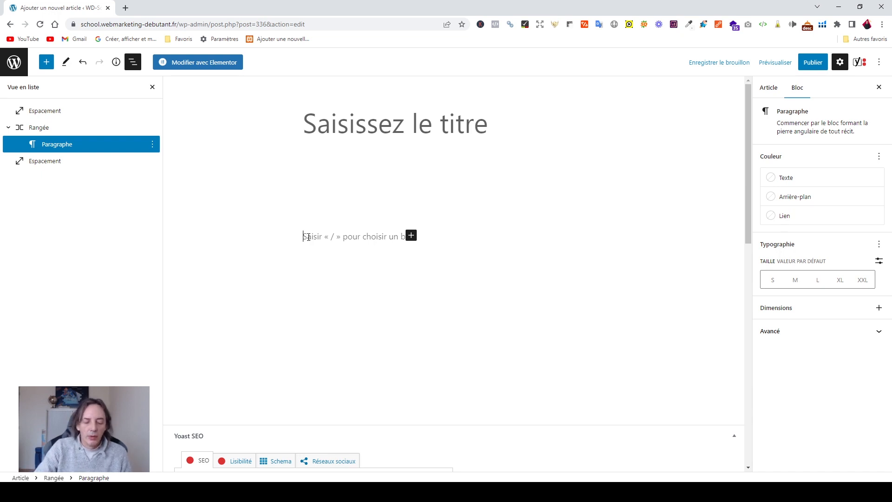
{"action": "type", "text": "We"}
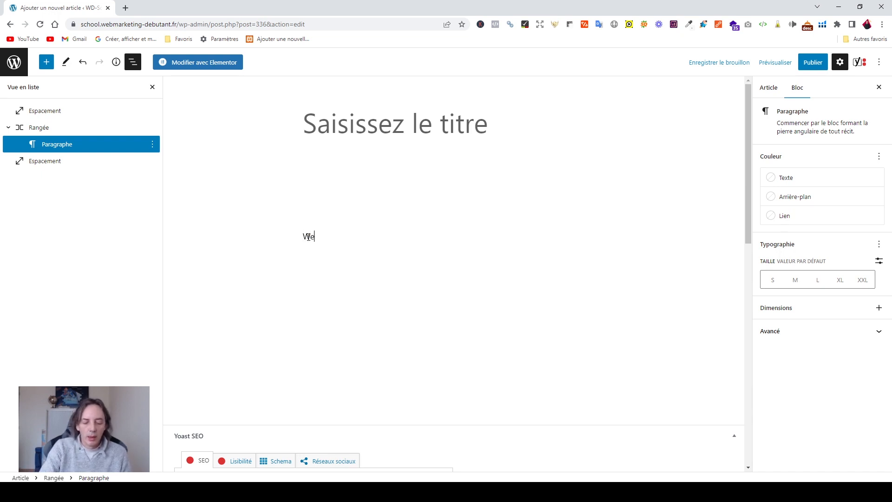
{"action": "type", "text": "bdesign"}
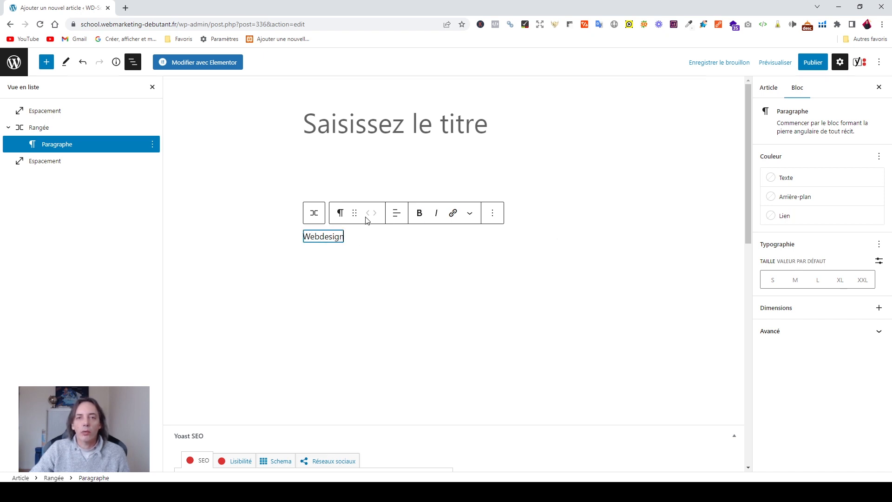
{"action": "left_click", "coordinate": [424, 173]}
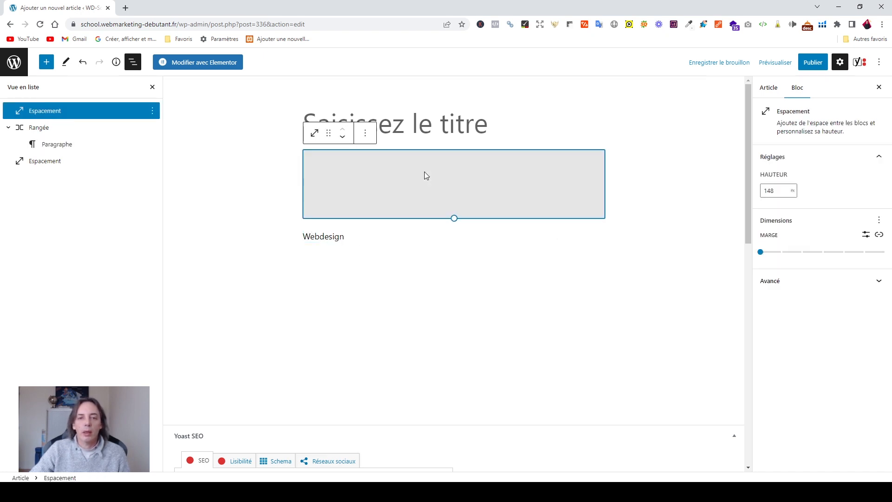
Insert a second paragraph after "Webdesign" in the same row, containing "85%" in bold
{"action": "left_click", "coordinate": [318, 239]}
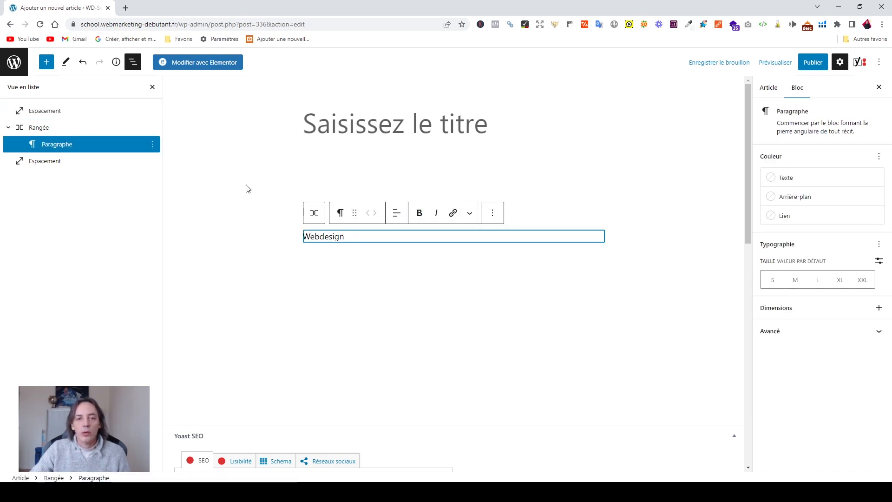
{"action": "left_click", "coordinate": [153, 146]}
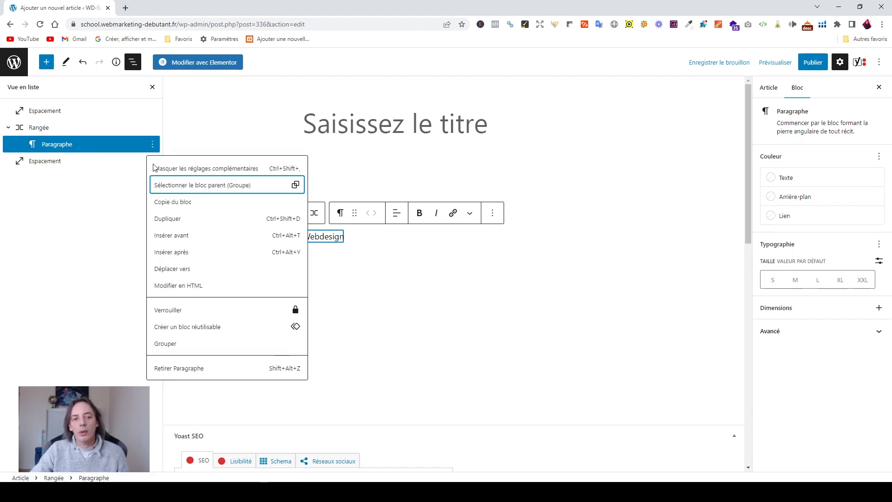
{"action": "left_click", "coordinate": [170, 253]}
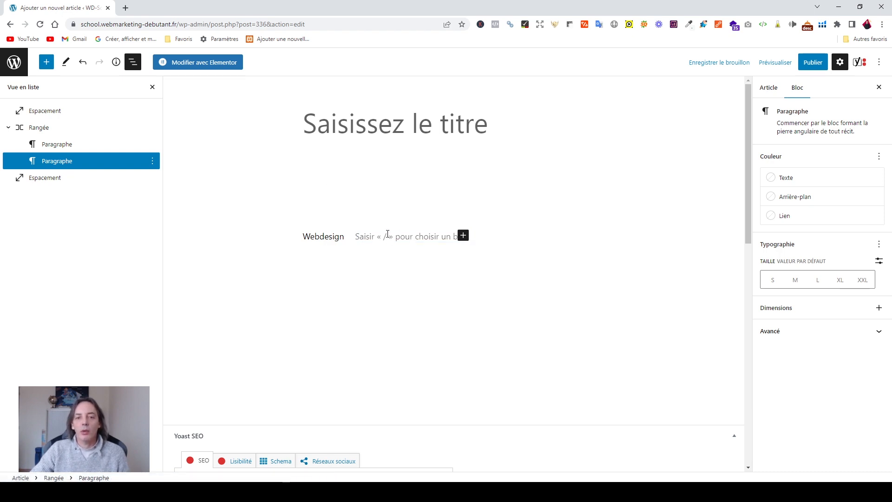
{"action": "type", "text": "85%"}
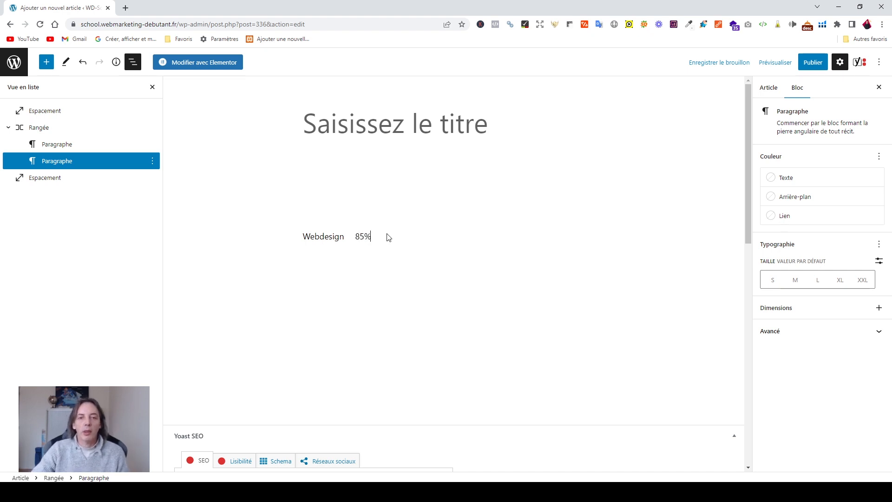
{"action": "left_click_drag", "start_coordinate": [372, 236], "coordinate": [355, 237]}
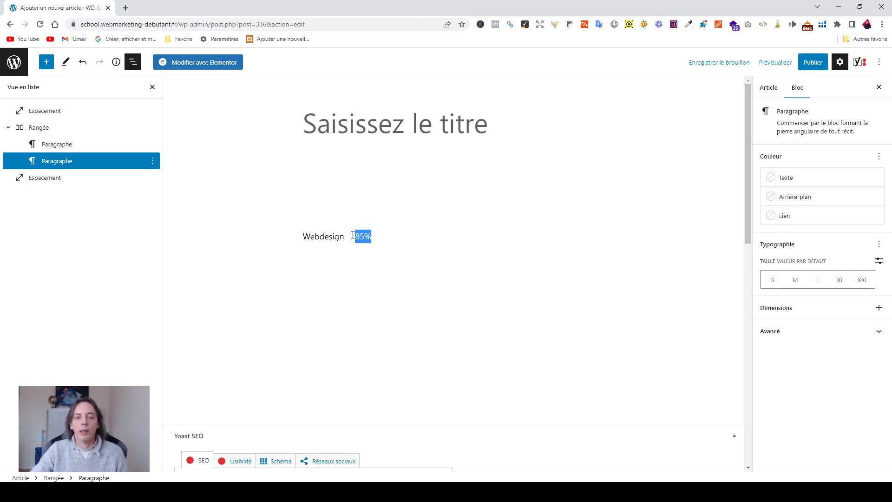
{"action": "left_click", "coordinate": [470, 215]}
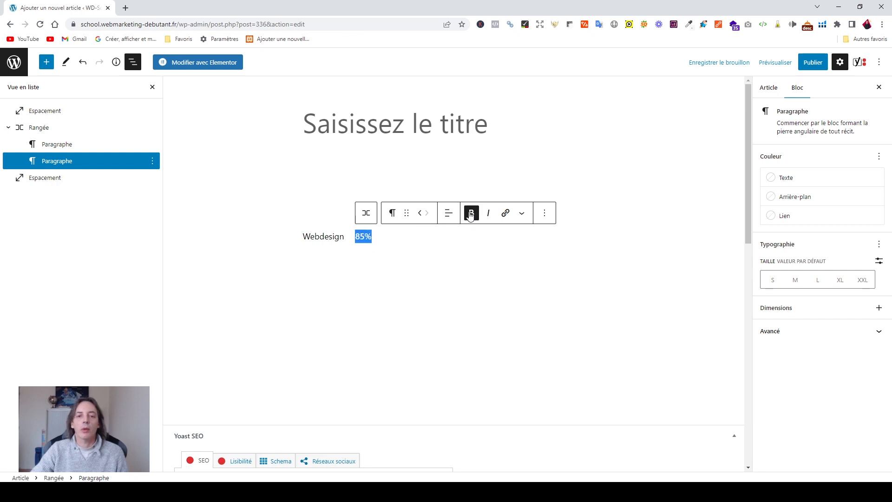
{"action": "left_click", "coordinate": [551, 168]}
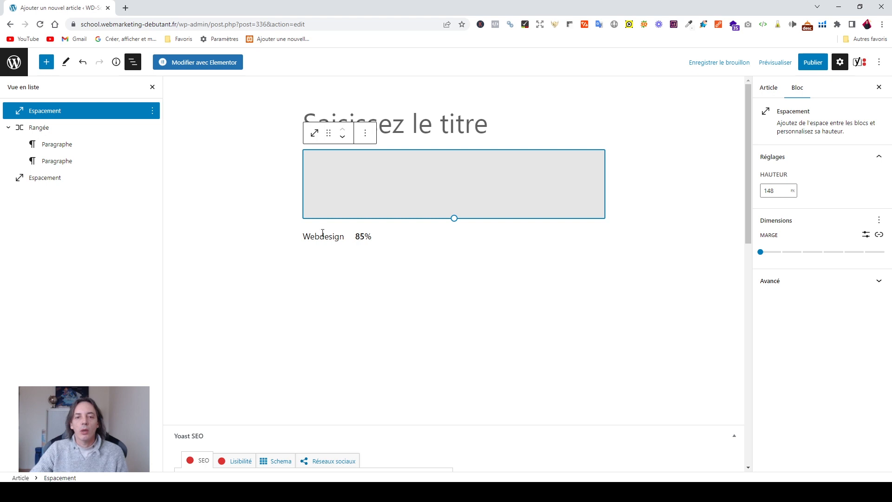
Try the Grande largeur alignment on the Rangée block, and restore its width to Aucun
{"action": "left_click", "coordinate": [39, 127]}
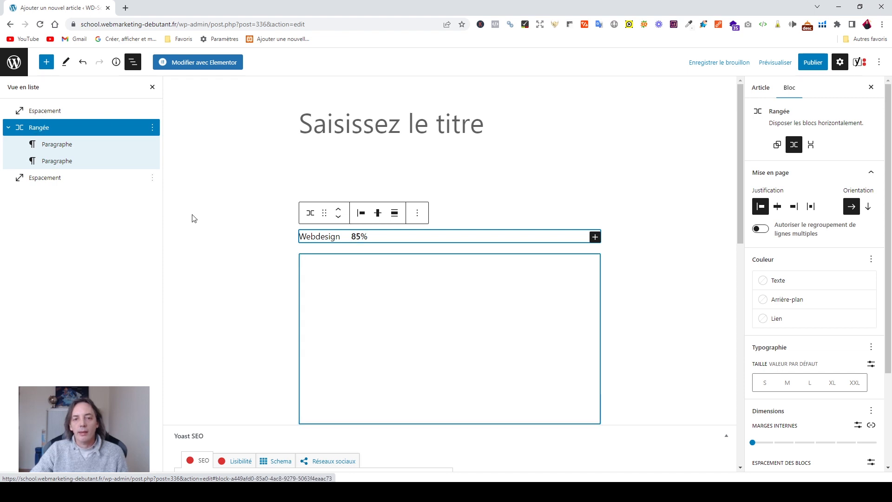
{"action": "left_click", "coordinate": [396, 214]}
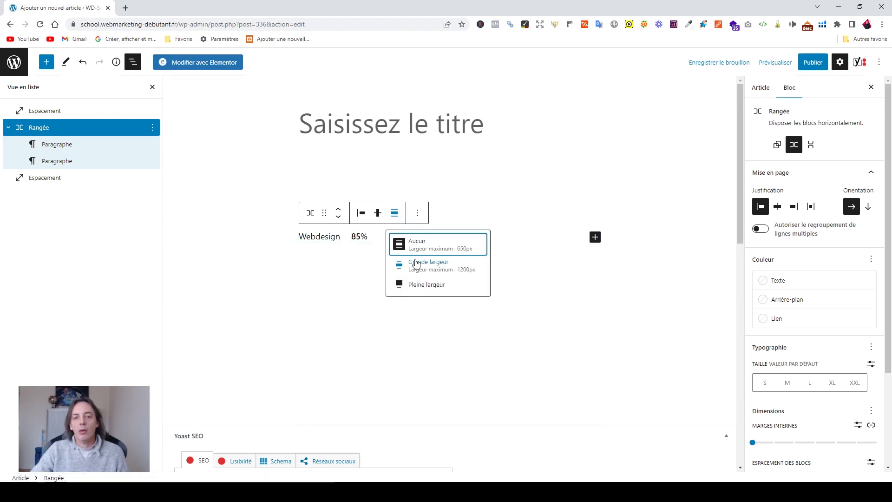
{"action": "left_click", "coordinate": [432, 269]}
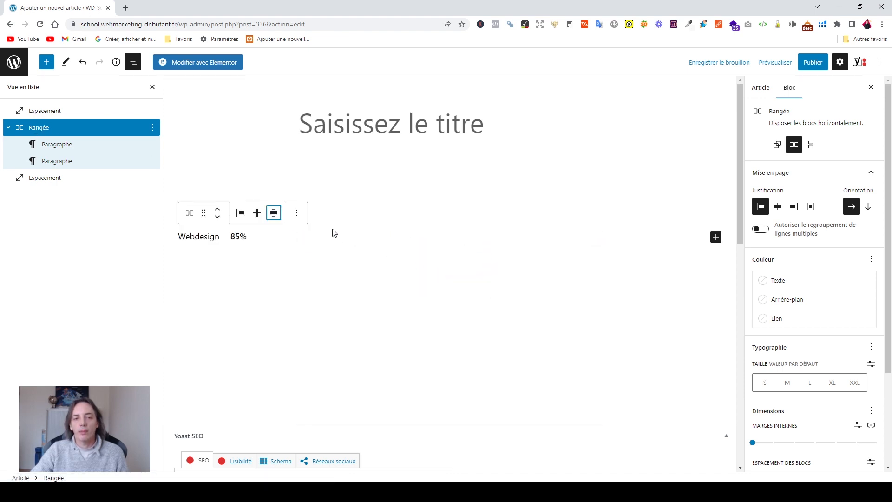
{"action": "left_click", "coordinate": [274, 213]}
{"action": "left_click", "coordinate": [338, 272]}
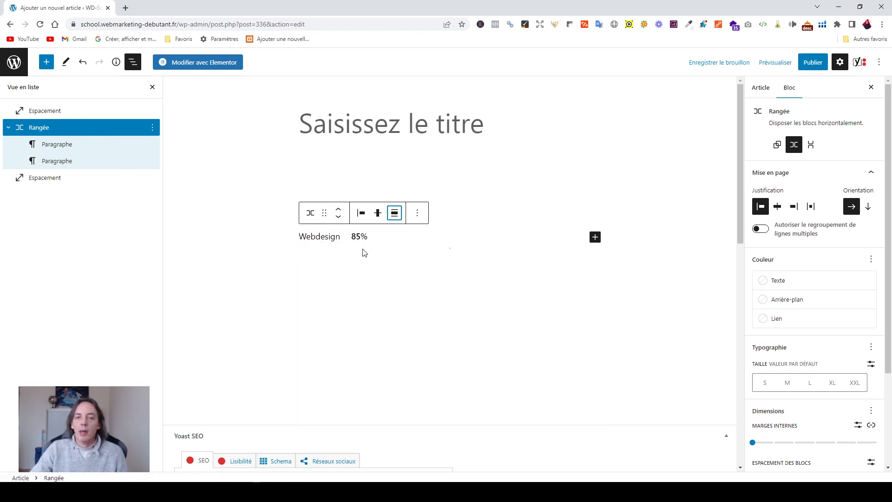
Set the Rangée block's justification to space between, spreading the "Webdesign" and "85%" paragraphs to opposite ends
{"action": "mouse_move", "coordinate": [365, 252]}
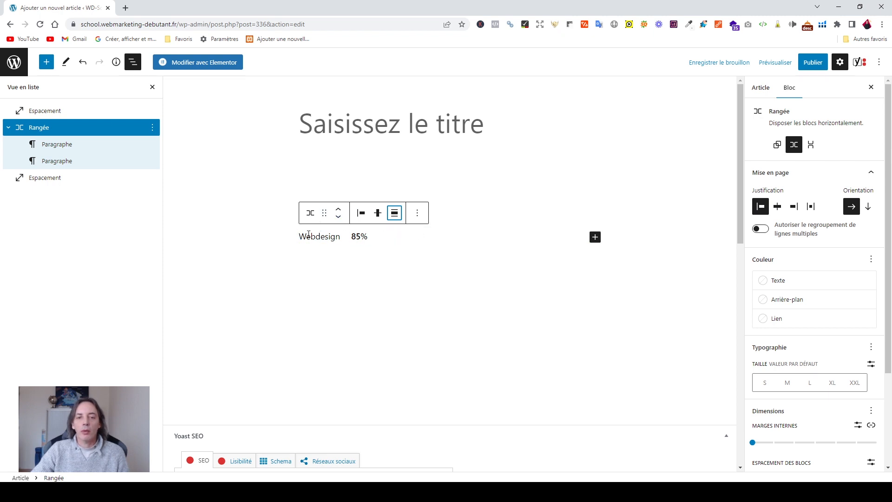
{"action": "left_click", "coordinate": [812, 212]}
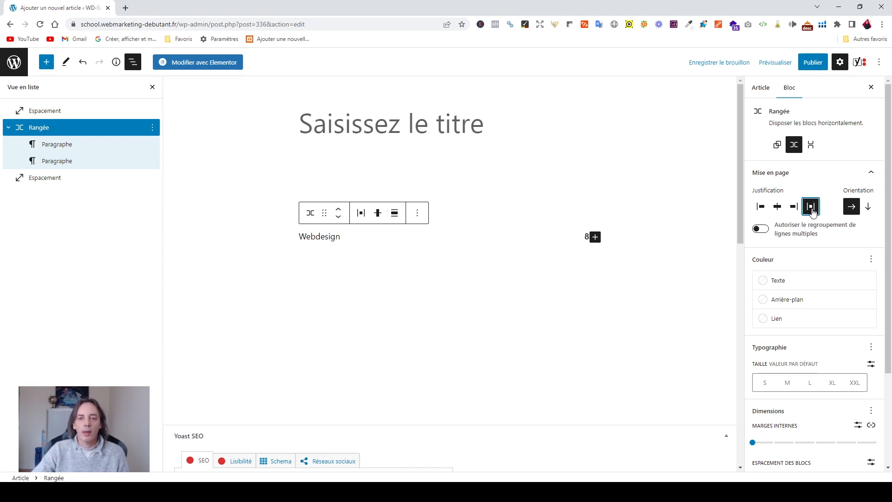
Insert a Groupe block directly after the Rangée block
{"action": "left_click", "coordinate": [678, 177]}
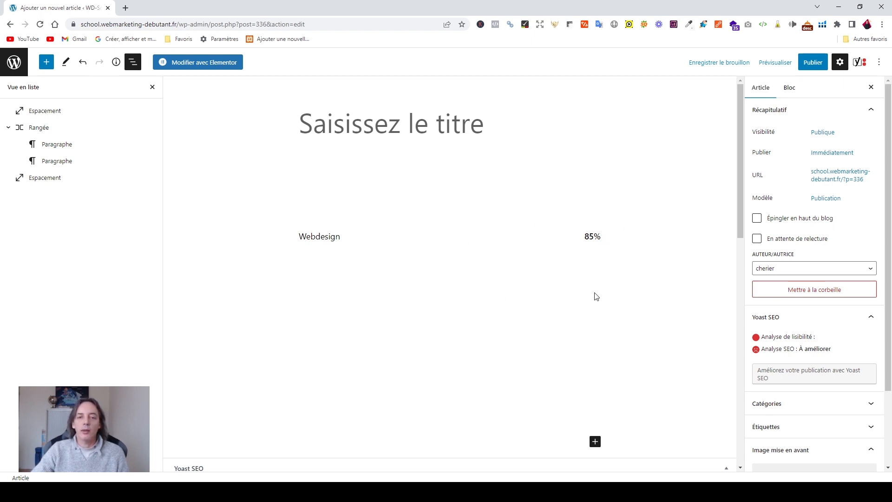
{"action": "left_click", "coordinate": [10, 129]}
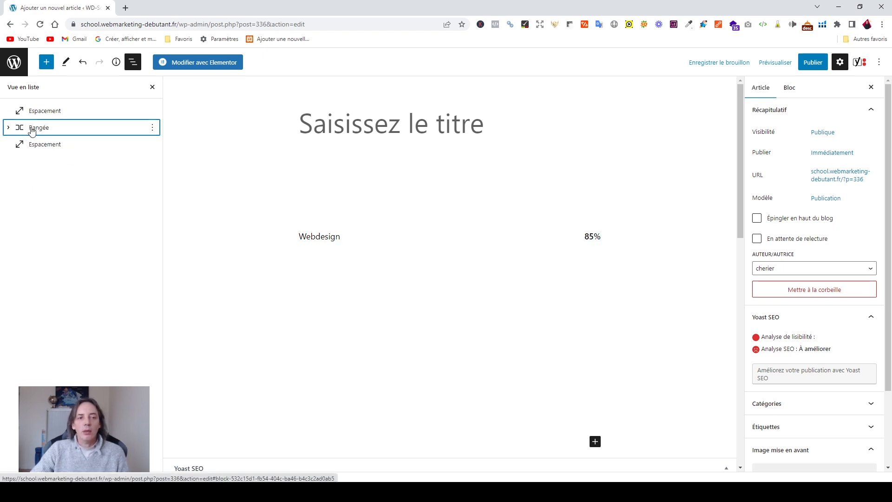
{"action": "left_click", "coordinate": [152, 128]}
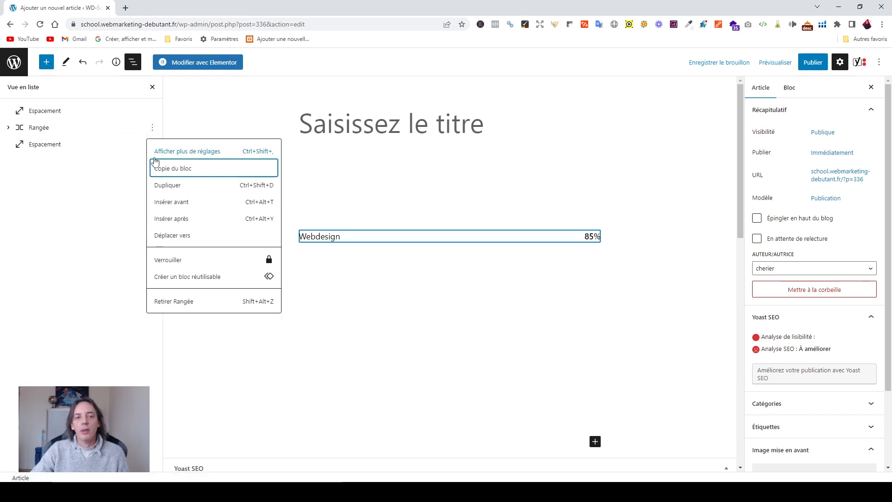
{"action": "left_click", "coordinate": [171, 221]}
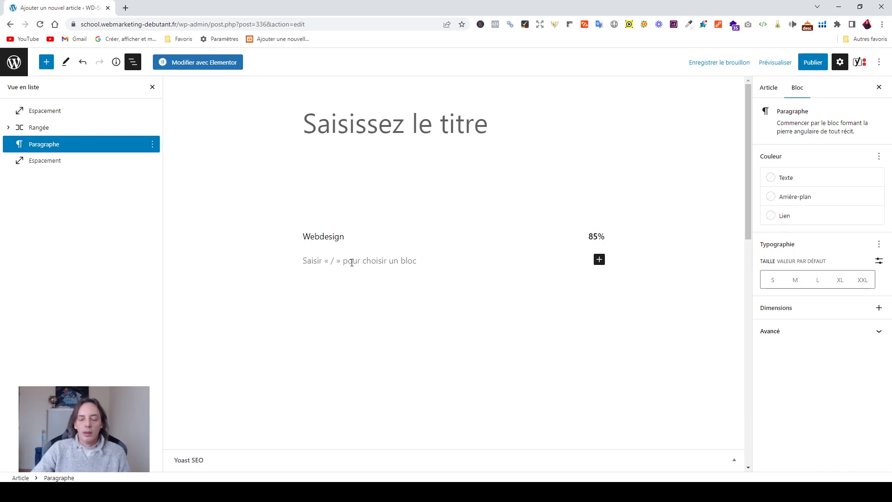
{"action": "type", "text": "/groupe"}
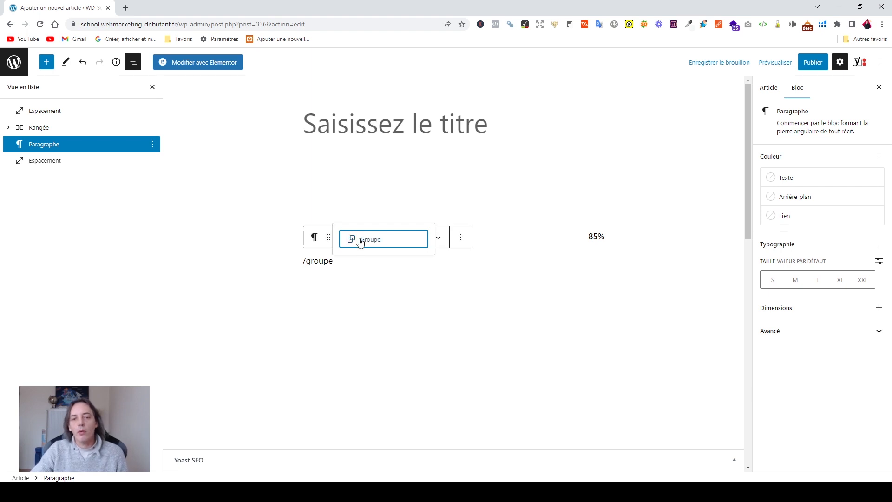
{"action": "left_click", "coordinate": [360, 240]}
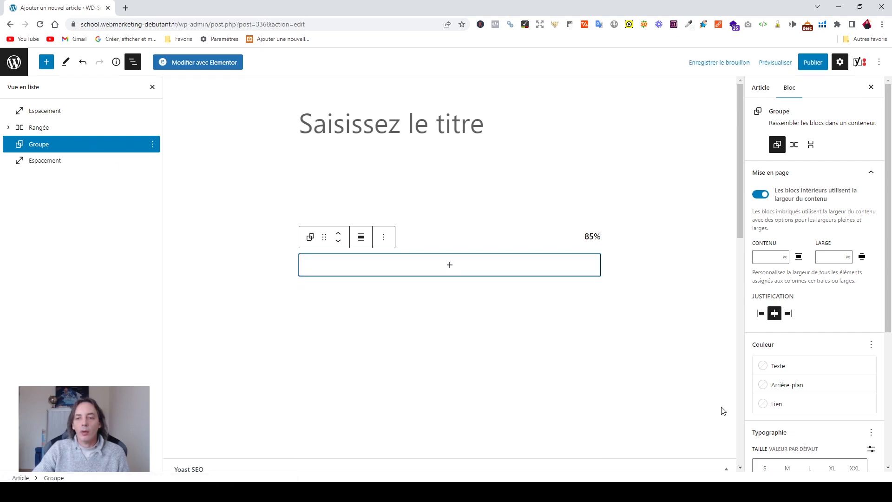
Give the Groupe block a linear gradient background with its starting colour set to purple #7A12B5
{"action": "left_click", "coordinate": [802, 385]}
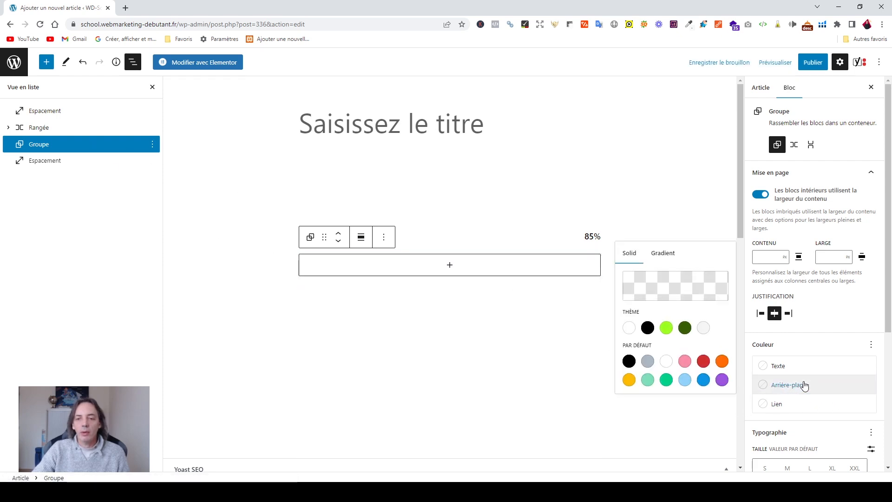
{"action": "left_click", "coordinate": [674, 259]}
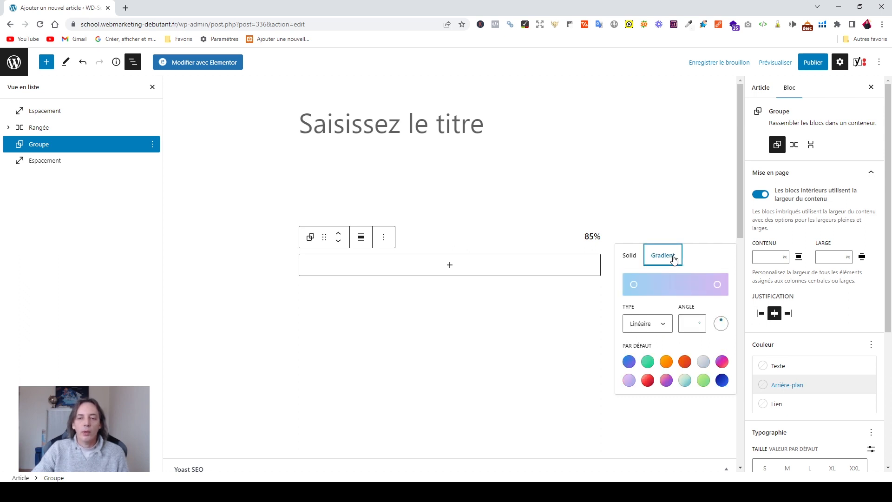
{"action": "left_click", "coordinate": [634, 285]}
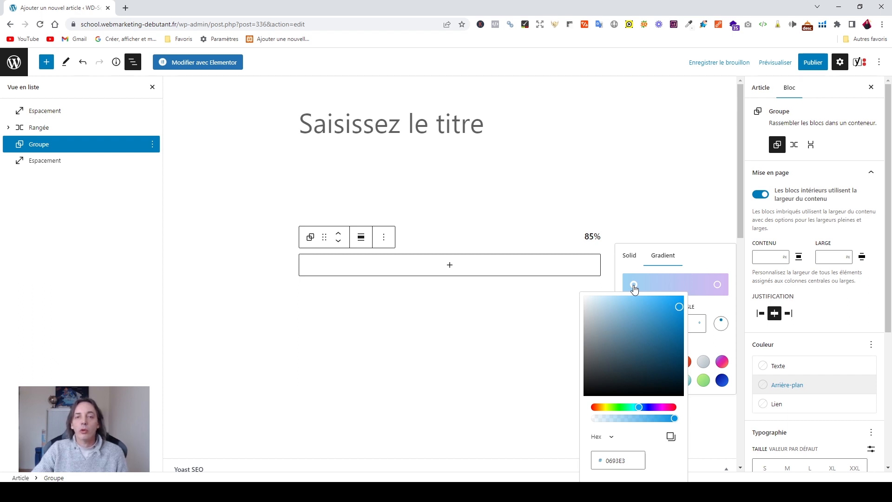
{"action": "left_click", "coordinate": [672, 326]}
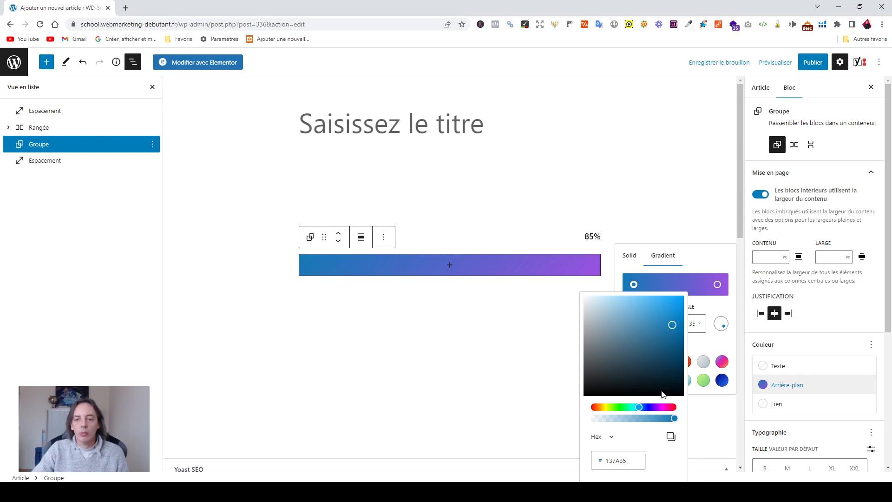
{"action": "left_click", "coordinate": [657, 408]}
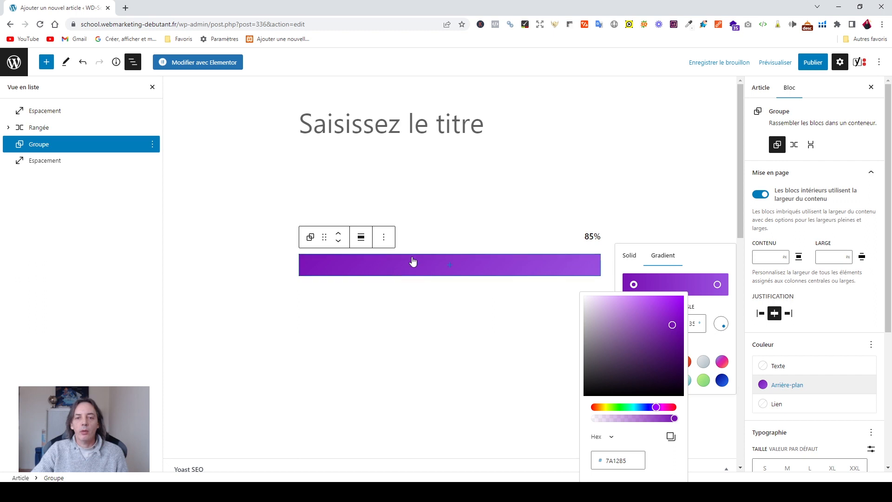
Set the end colour of the Groupe background gradient to light grey #F2F2F2
{"action": "left_click", "coordinate": [717, 285]}
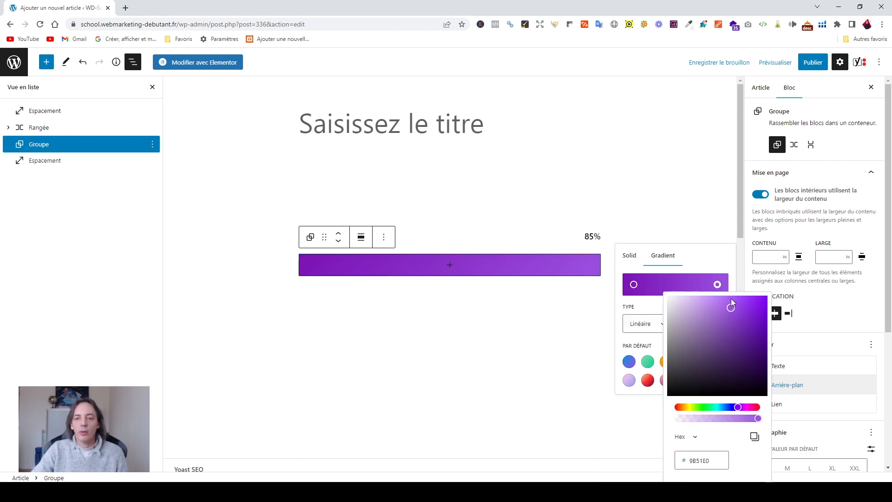
{"action": "left_click_drag", "start_coordinate": [729, 306], "coordinate": [667, 306]}
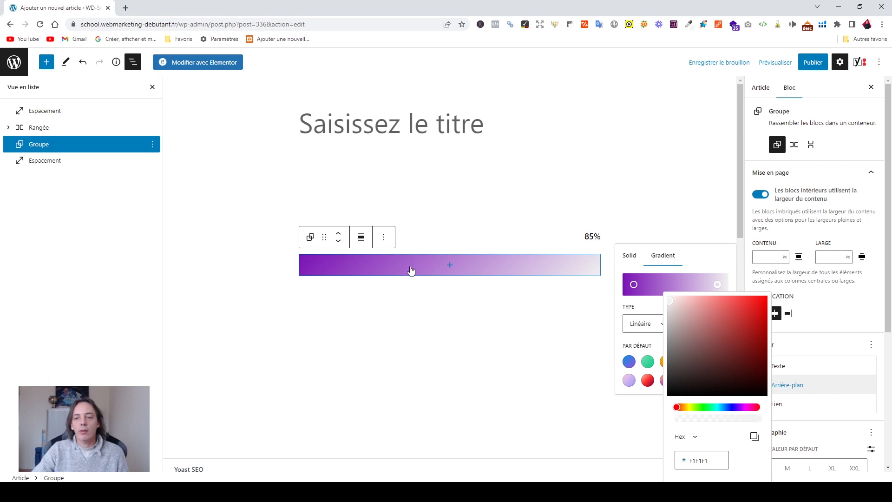
{"action": "left_click", "coordinate": [744, 411]}
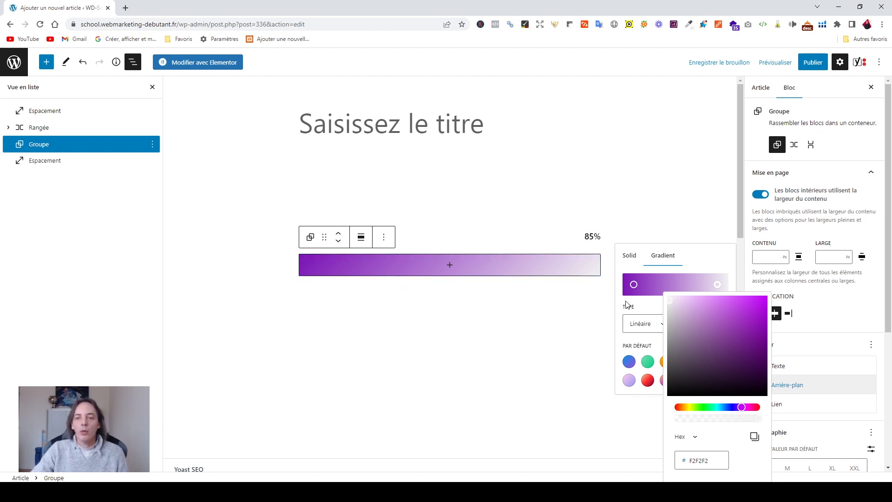
{"action": "left_click", "coordinate": [643, 306]}
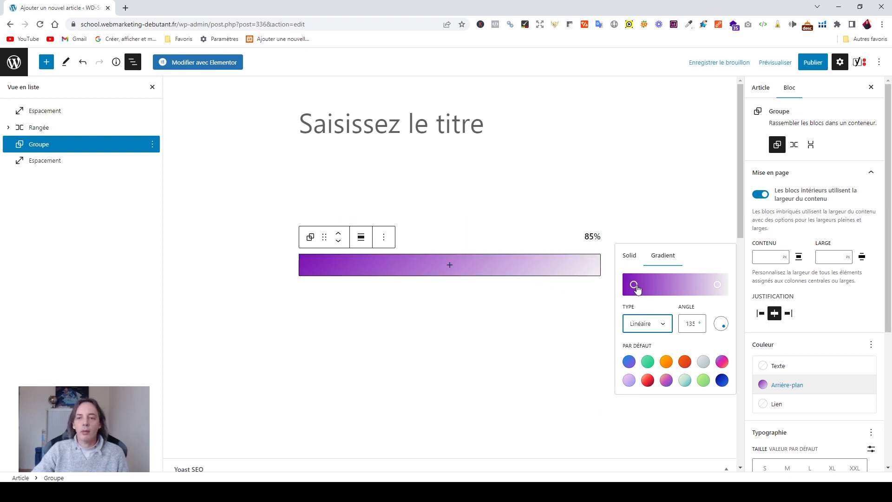
Move the purple and light grey gradient stops to the same point near 85% of the bar, creating a hard edge
{"action": "left_click_drag", "start_coordinate": [634, 286], "coordinate": [704, 287]}
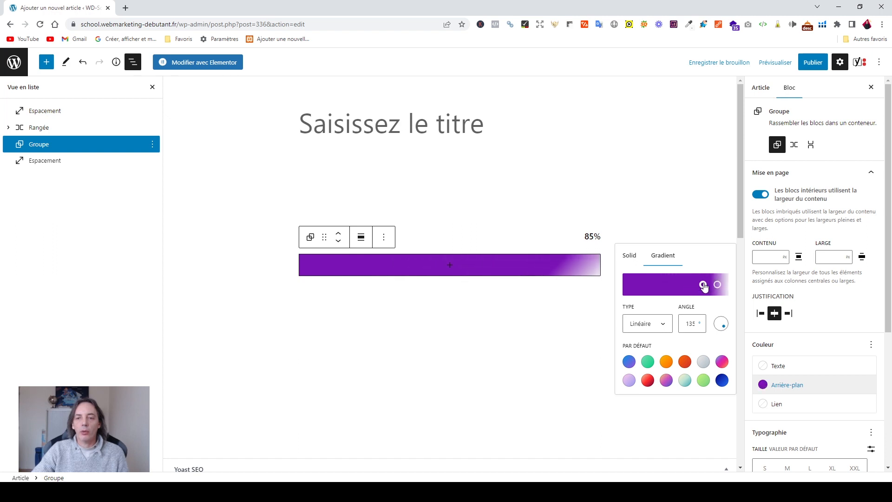
{"action": "left_click_drag", "start_coordinate": [705, 287], "coordinate": [705, 287]}
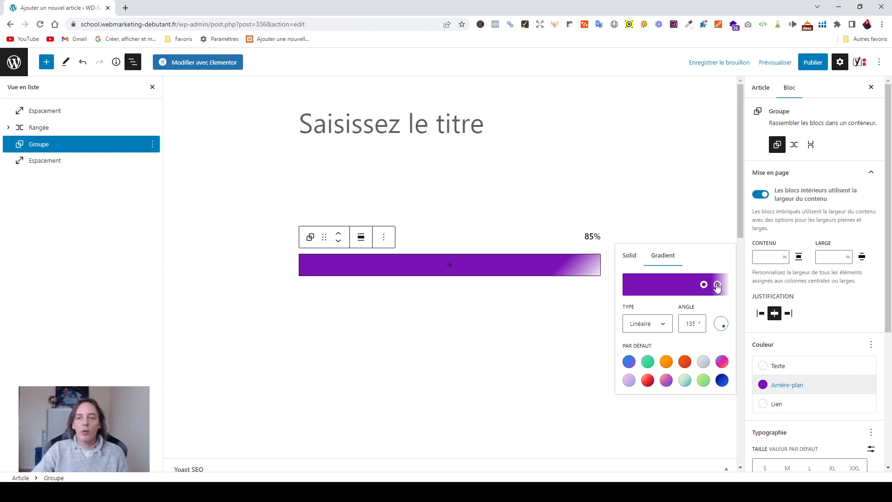
{"action": "left_click_drag", "start_coordinate": [718, 287], "coordinate": [705, 287]}
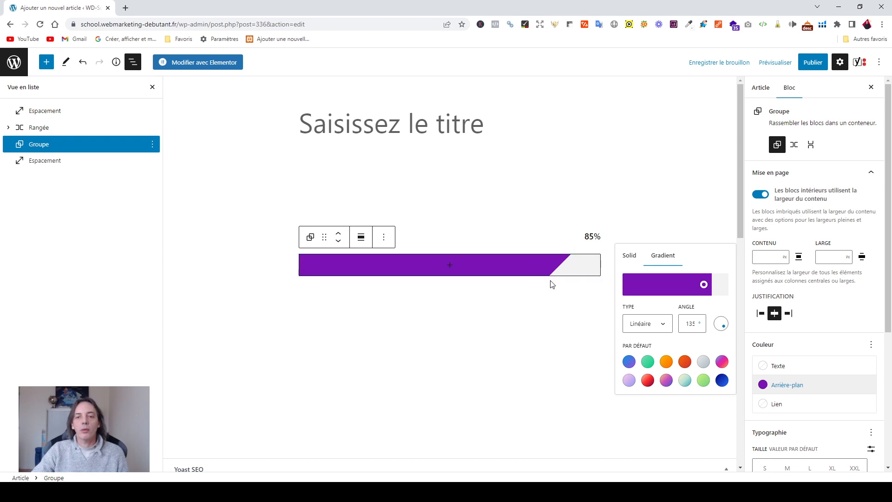
Set the angle of the Groupe background gradient to 90°
{"action": "double_click", "coordinate": [689, 324]}
{"action": "type", "text": "90"}
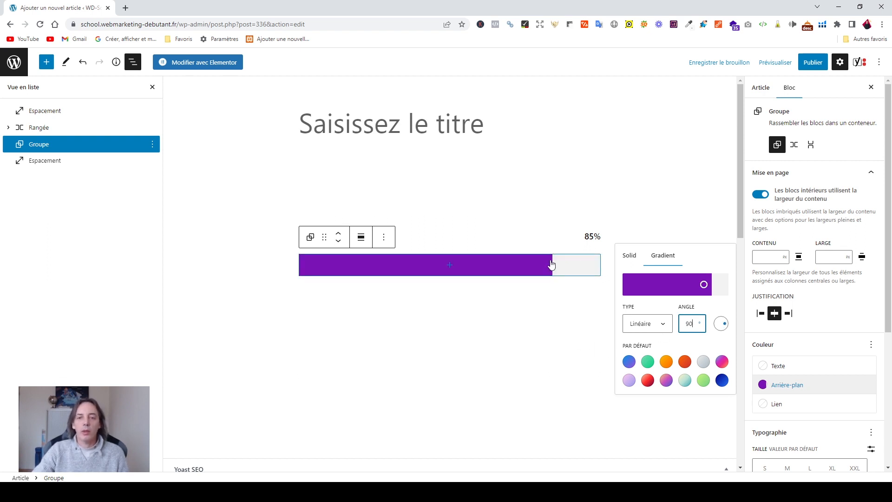
{"action": "left_click", "coordinate": [575, 111]}
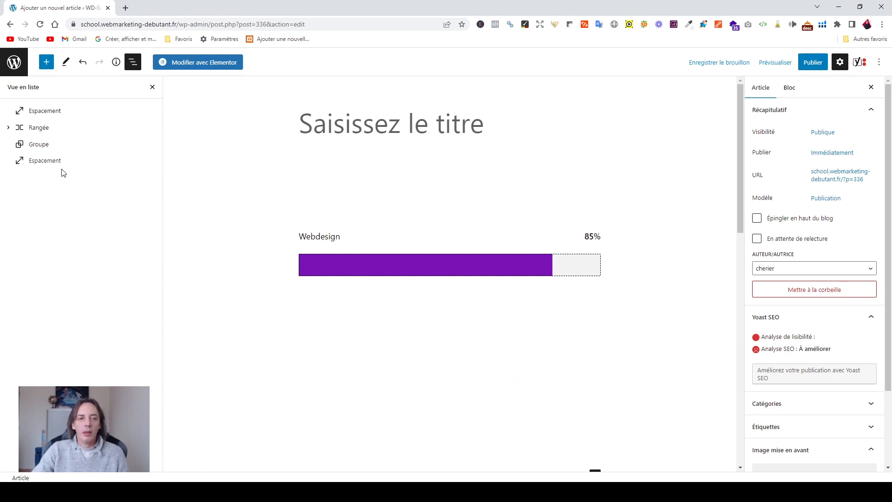
Round the corners of the Groupe block with a border radius of 50 px
{"action": "left_click", "coordinate": [38, 147]}
{"action": "scroll", "coordinate": [802, 379], "scroll_direction": "down", "scroll_amount": 5}
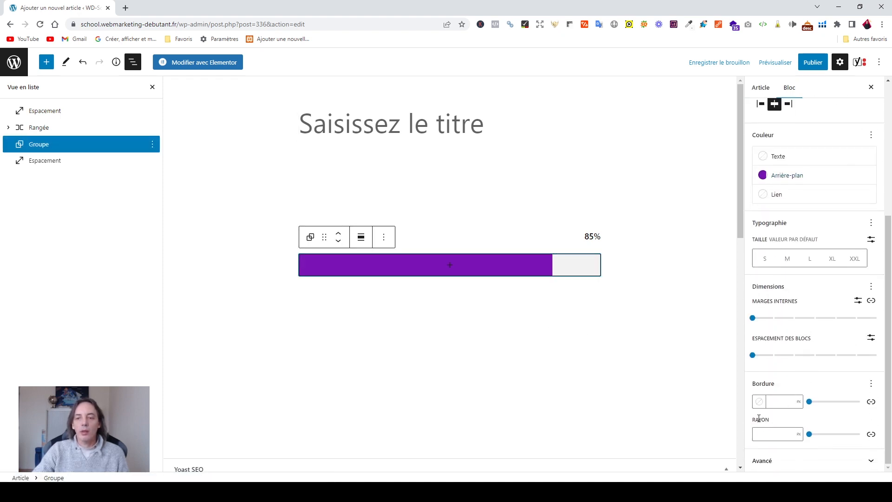
{"action": "left_click", "coordinate": [768, 434]}
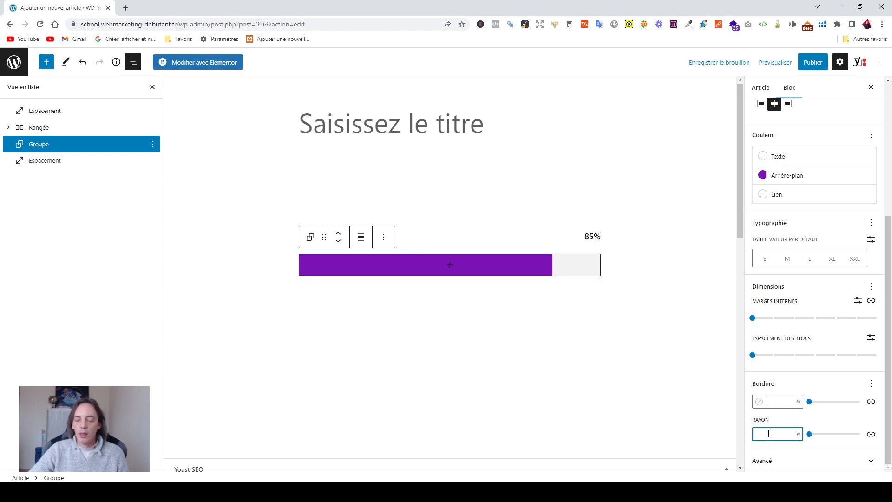
{"action": "type", "text": "50"}
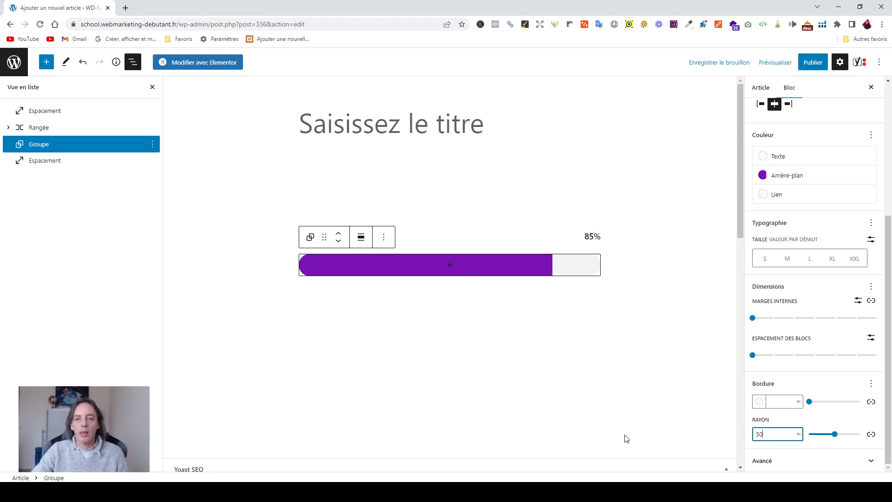
{"action": "left_click", "coordinate": [558, 344]}
{"action": "left_click", "coordinate": [656, 298]}
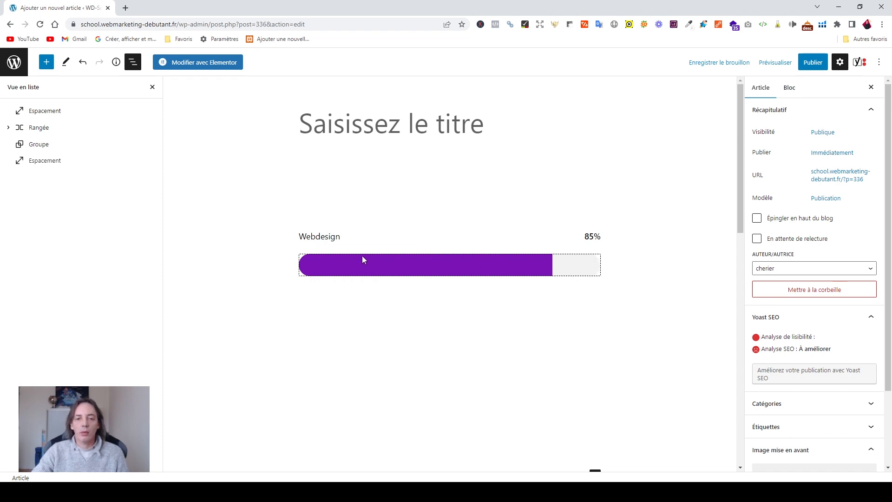
{"action": "left_click", "coordinate": [540, 136]}
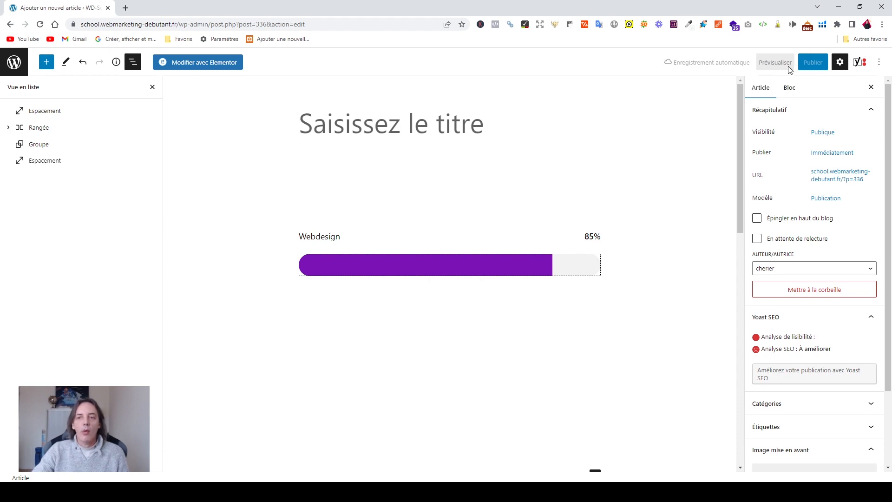
Publish the article and view it on the live site
{"action": "left_click", "coordinate": [806, 68]}
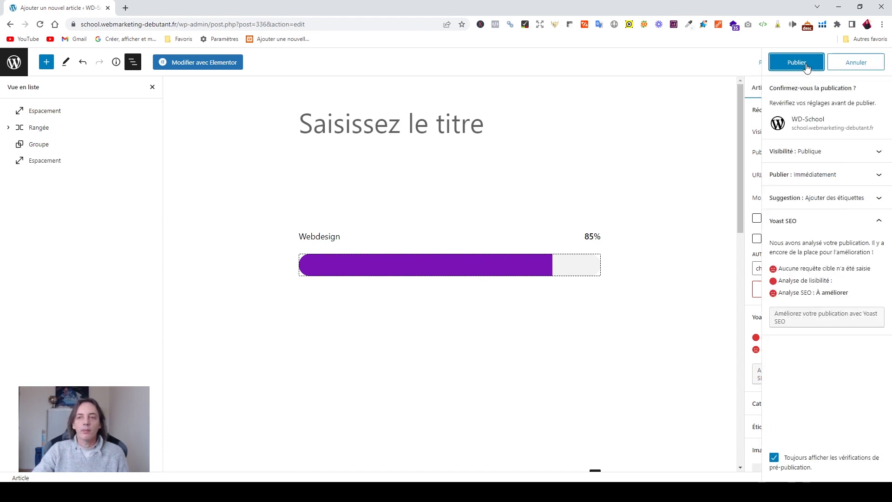
{"action": "left_click", "coordinate": [807, 67]}
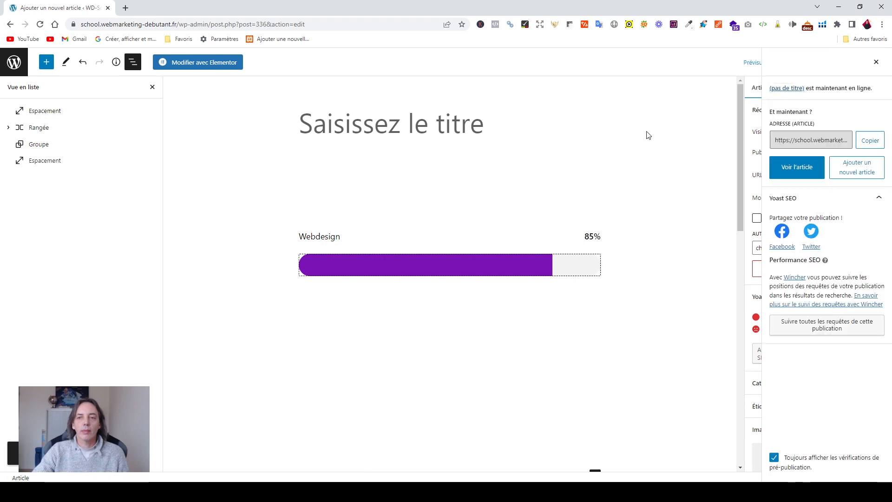
{"action": "left_click", "coordinate": [792, 179]}
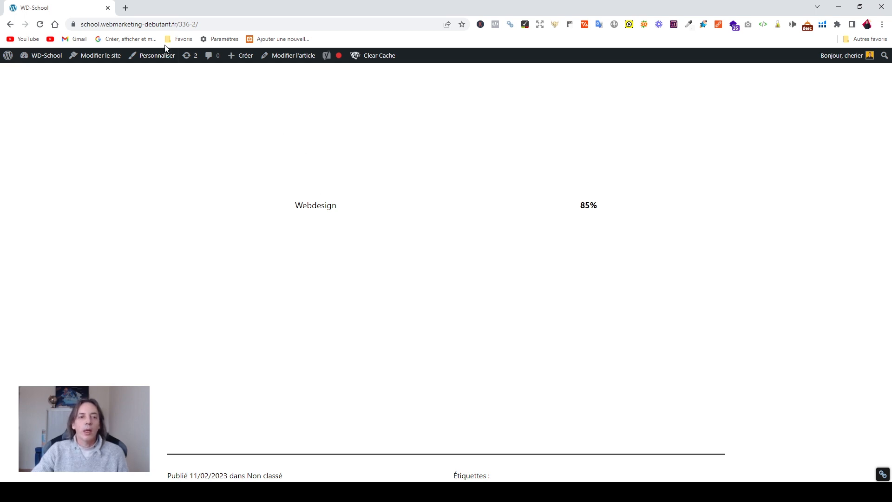
Reopen the article for editing and insert an Espacement block inside the purple Groupe bar
{"action": "left_click", "coordinate": [291, 61]}
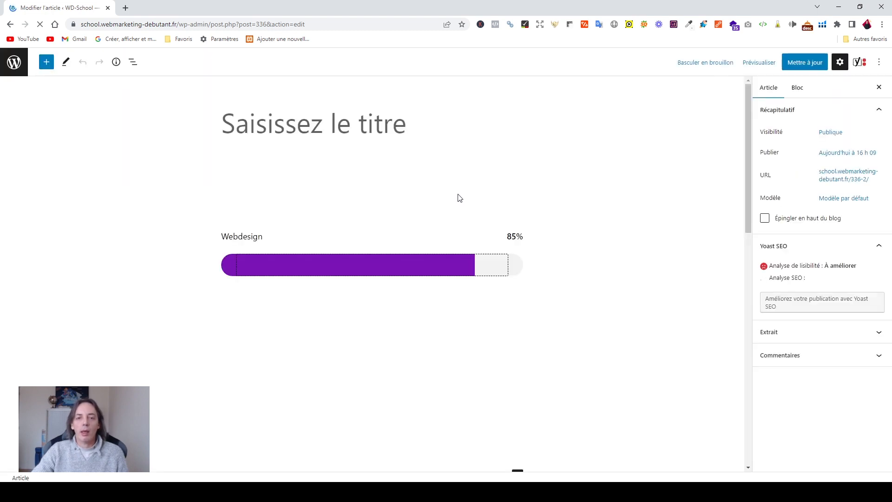
{"action": "left_click", "coordinate": [366, 263]}
{"action": "left_click", "coordinate": [368, 266]}
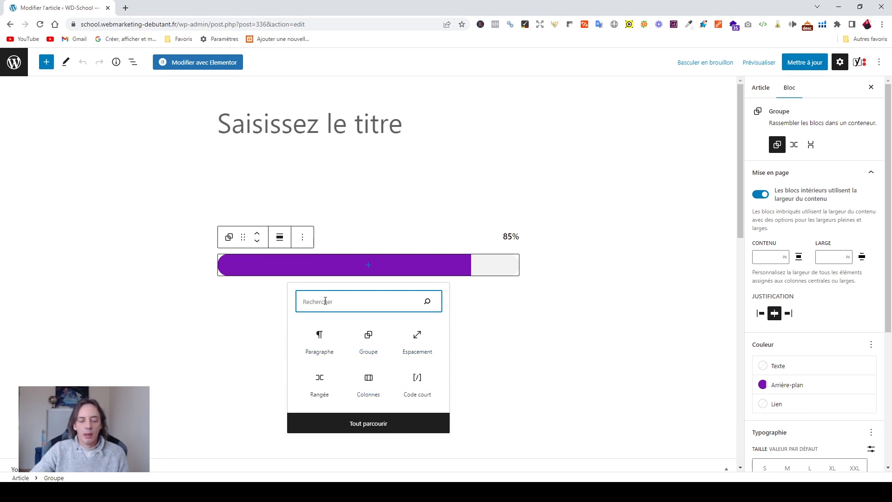
{"action": "type", "text": "espa"}
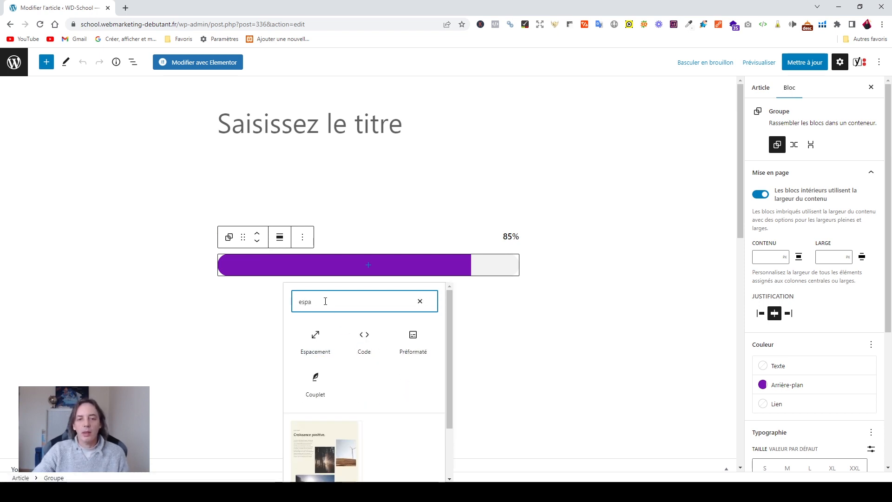
{"action": "left_click", "coordinate": [318, 346]}
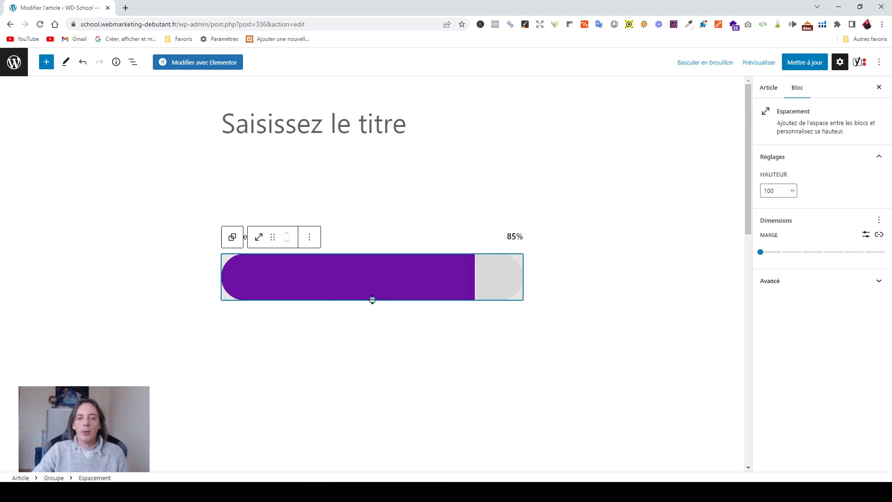
Reduce the height of the Espacement block inside the purple bar to 25 px
{"action": "left_click_drag", "start_coordinate": [372, 299], "coordinate": [385, 280]}
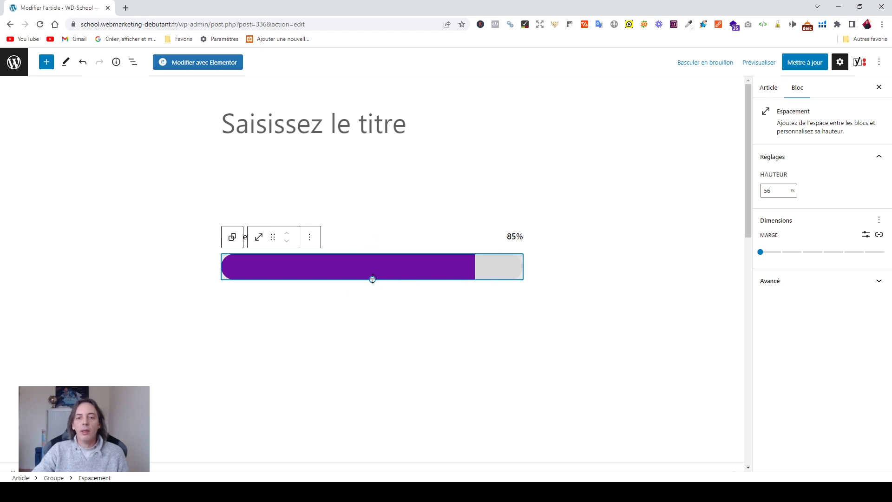
{"action": "mouse_move", "coordinate": [372, 279]}
{"action": "left_mouse_down"}
{"action": "mouse_move", "coordinate": [372, 292]}
{"action": "mouse_move", "coordinate": [375, 265]}
{"action": "left_mouse_up"}
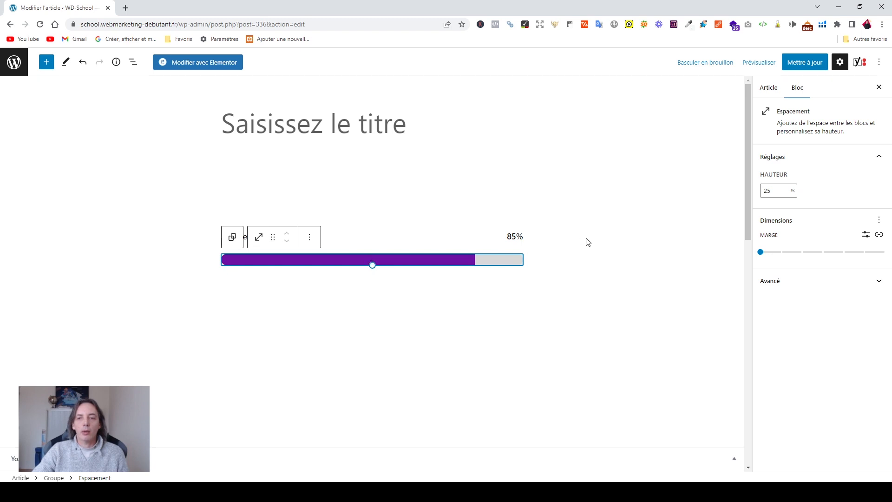
{"action": "left_click", "coordinate": [770, 190]}
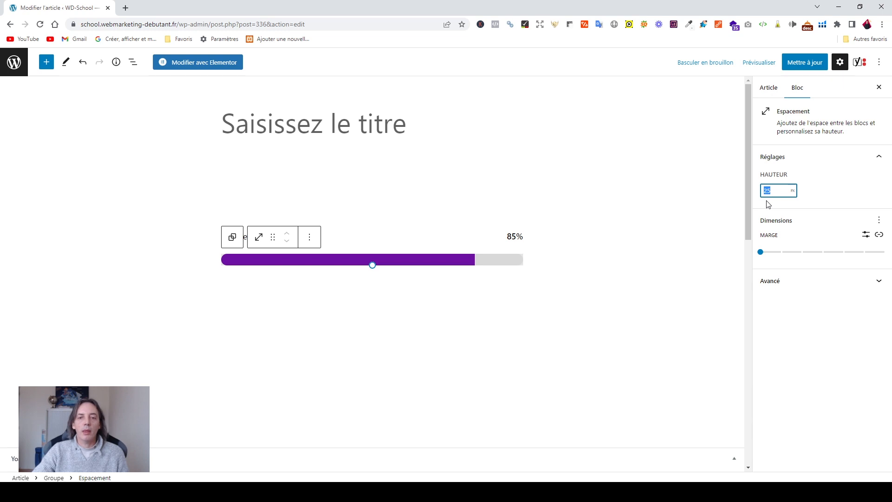
Update the article and preview it in a new tab
{"action": "left_click", "coordinate": [805, 63]}
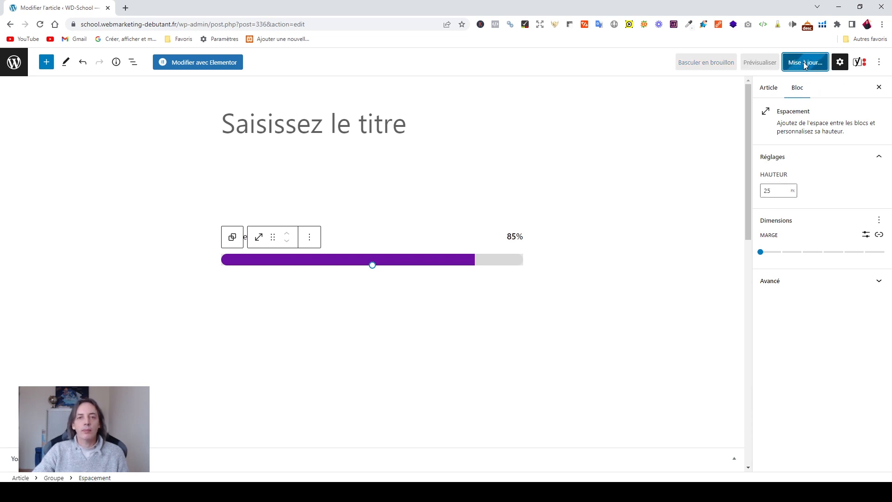
{"action": "left_click", "coordinate": [766, 65]}
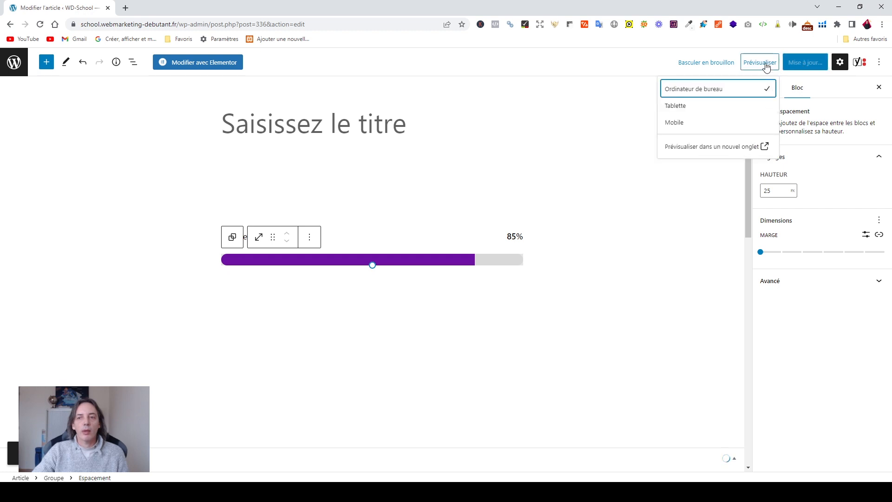
{"action": "left_click", "coordinate": [690, 145]}
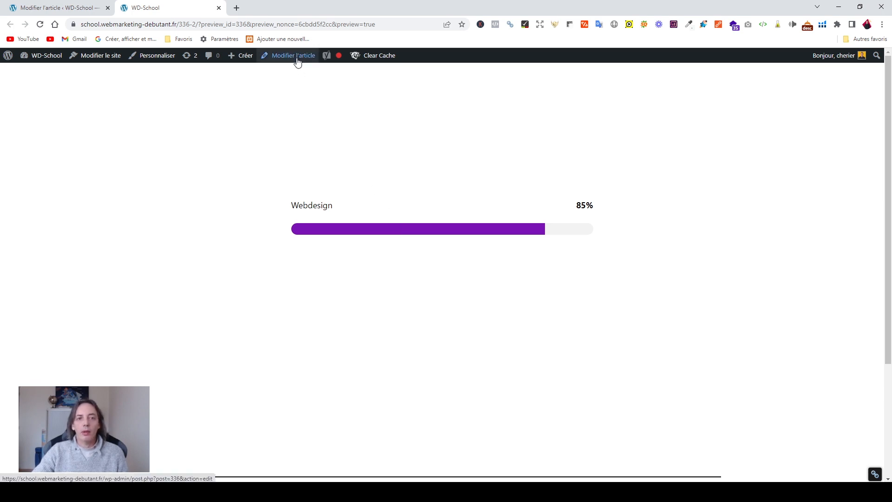
Go to the site editor from the dashboard and open the Mise en page settings of the global styles
{"action": "left_click", "coordinate": [46, 55]}
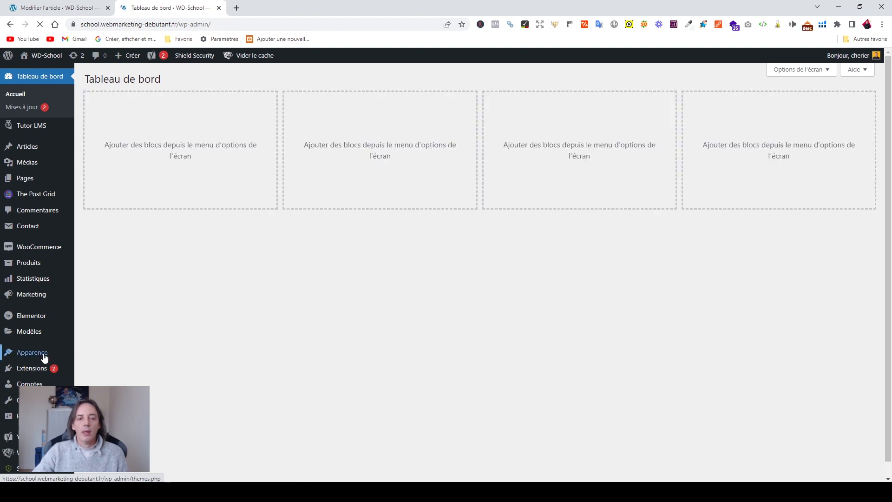
{"action": "mouse_move", "coordinate": [44, 356]}
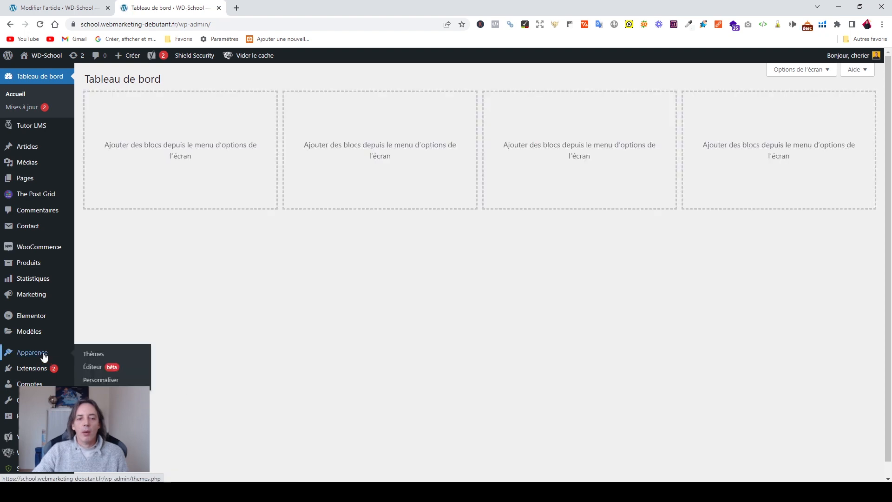
{"action": "left_click", "coordinate": [91, 368]}
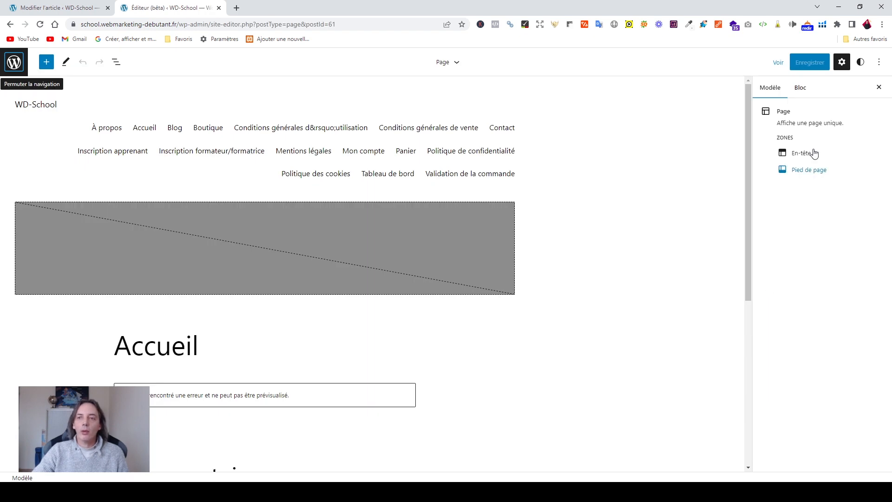
{"action": "left_click", "coordinate": [861, 63]}
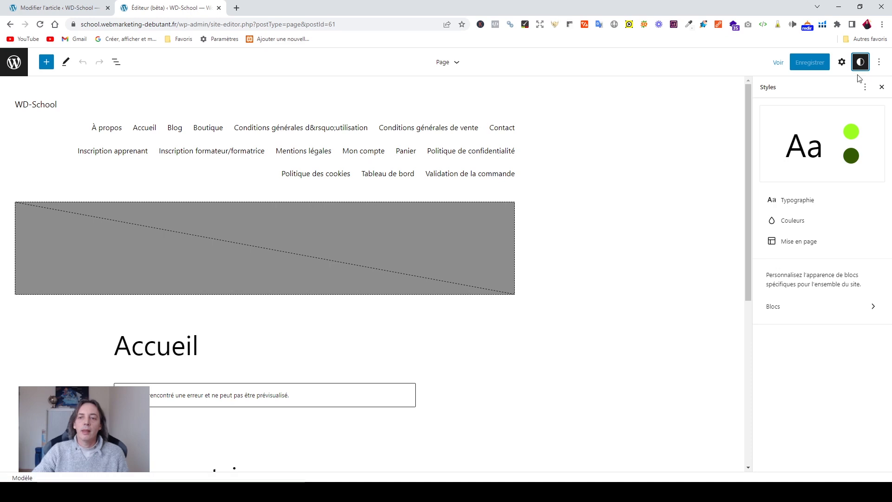
{"action": "left_click", "coordinate": [787, 246]}
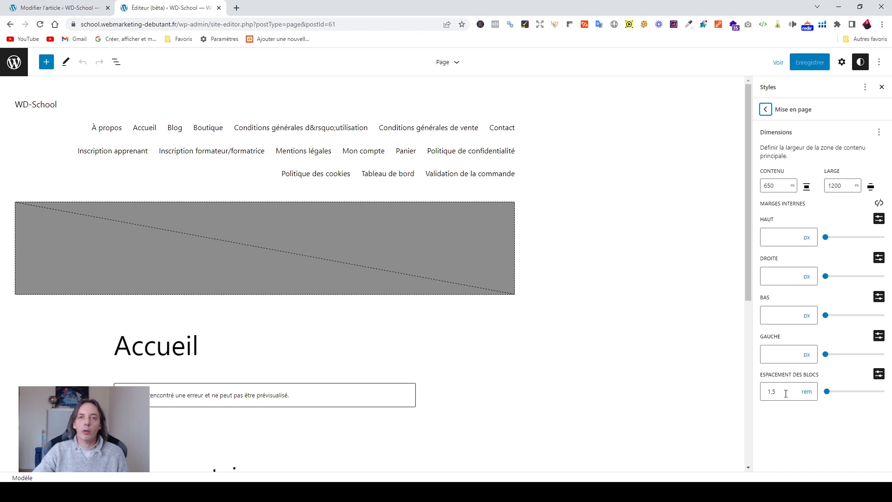
Set the global block spacing (Espacement des blocs) to 0 rem and save the custom styles
{"action": "left_click_drag", "start_coordinate": [786, 394], "coordinate": [747, 399]}
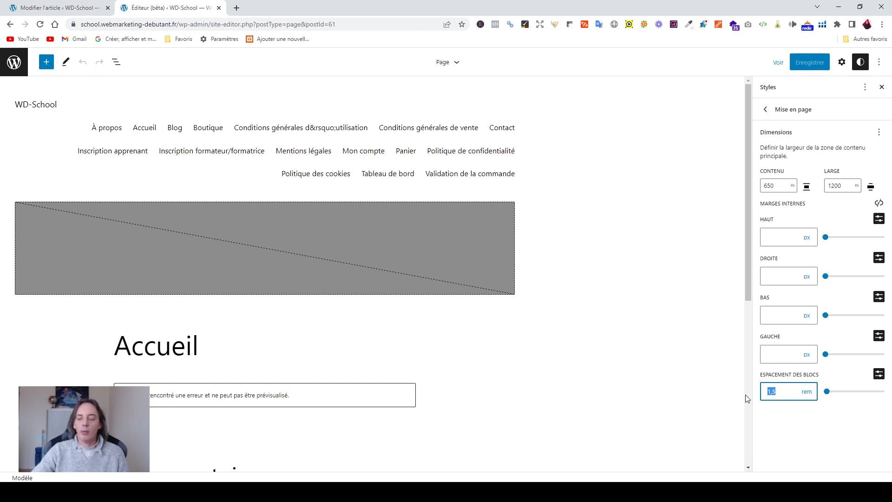
{"action": "type", "text": "0"}
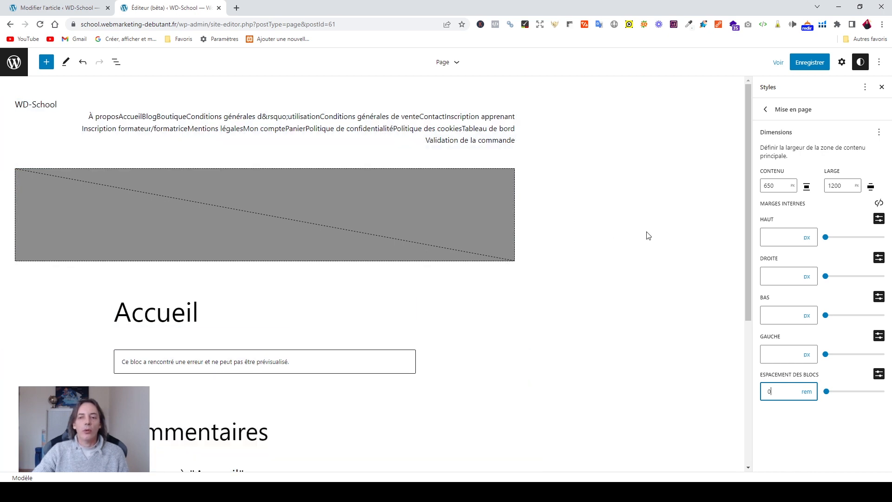
{"action": "left_click", "coordinate": [810, 63]}
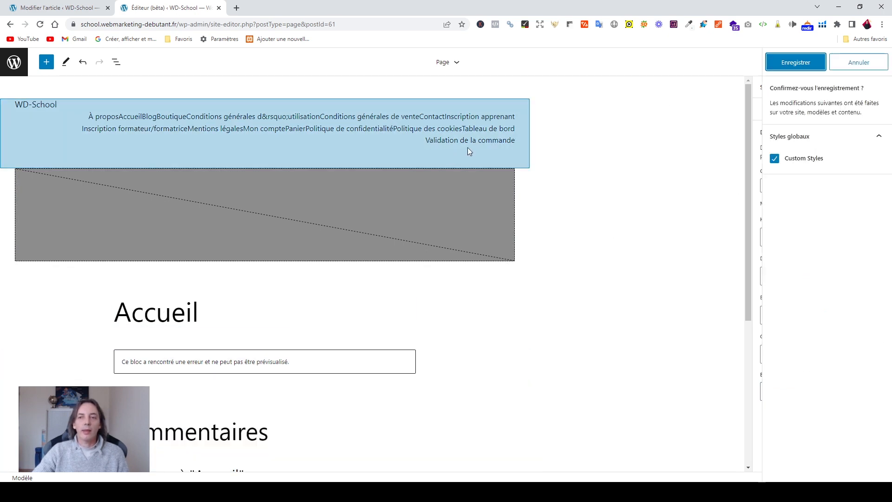
{"action": "left_click", "coordinate": [795, 62]}
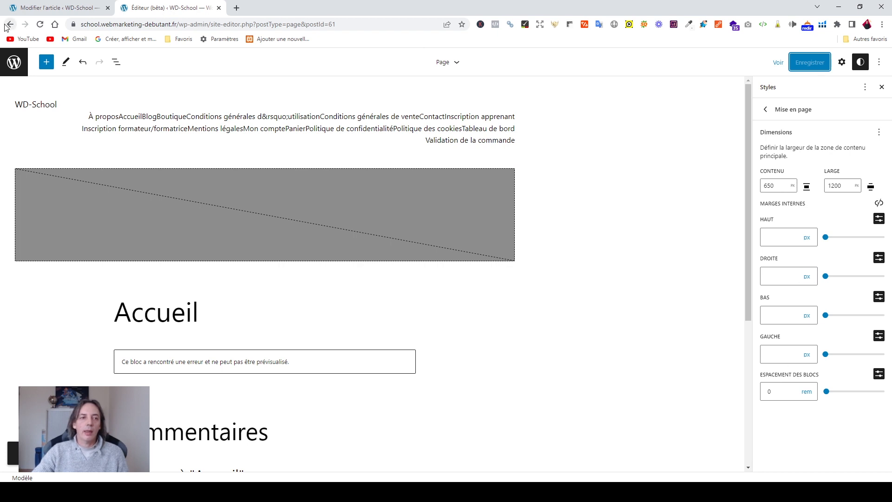
Return to the article list, reopen the untitled article for editing and dismiss the autosave notice
{"action": "left_click", "coordinate": [14, 62]}
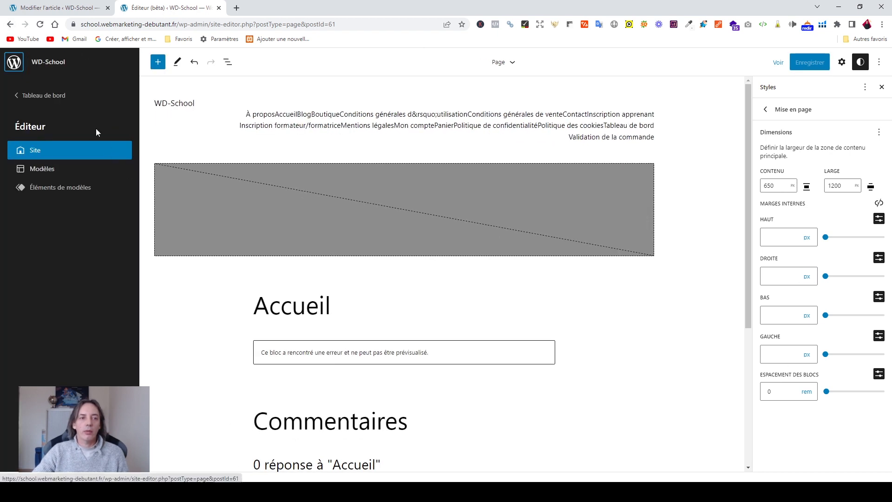
{"action": "left_click", "coordinate": [44, 95]}
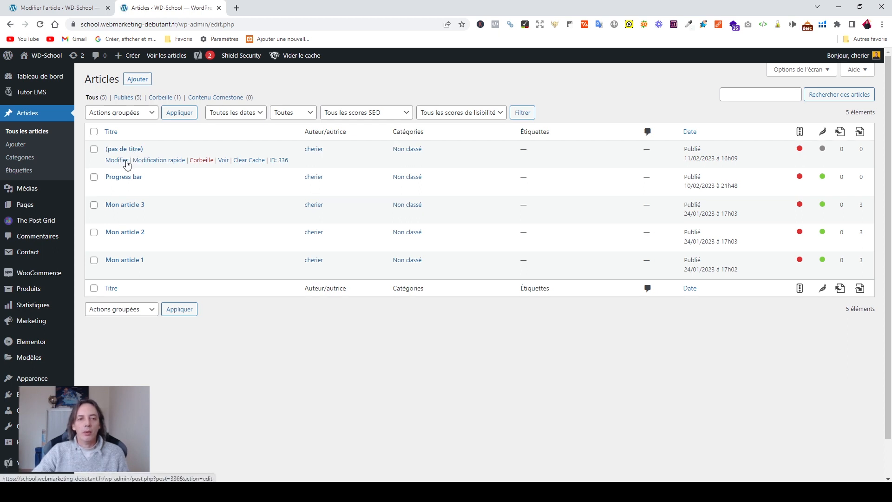
{"action": "left_click", "coordinate": [125, 161]}
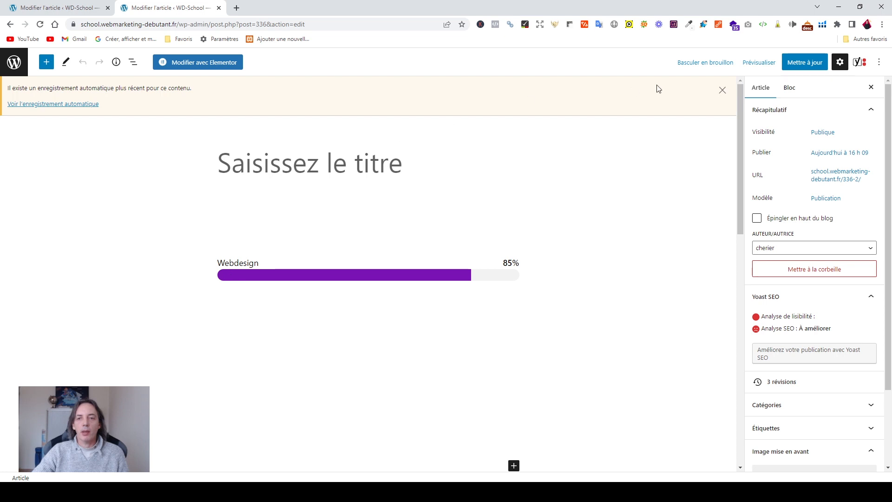
{"action": "left_click", "coordinate": [722, 90]}
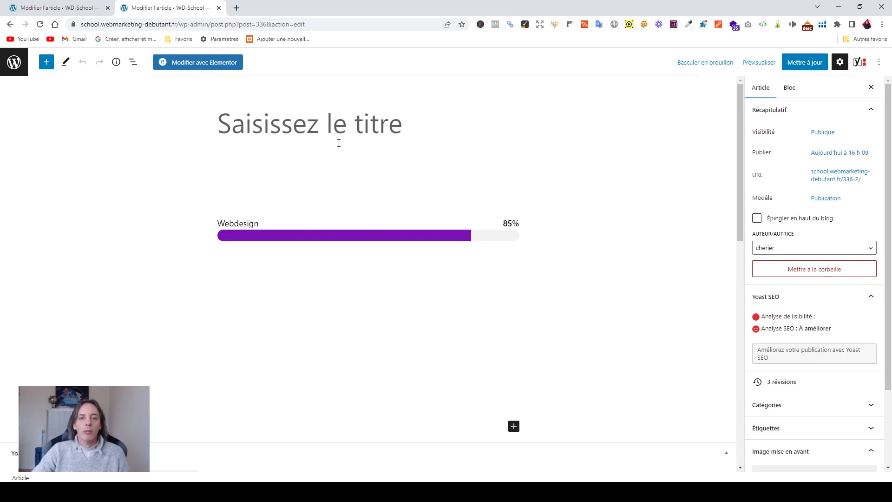
Review the progress bar's block structure, the Groupe background gradient settings and the "Webdesign" label paragraph
{"action": "left_click", "coordinate": [464, 236]}
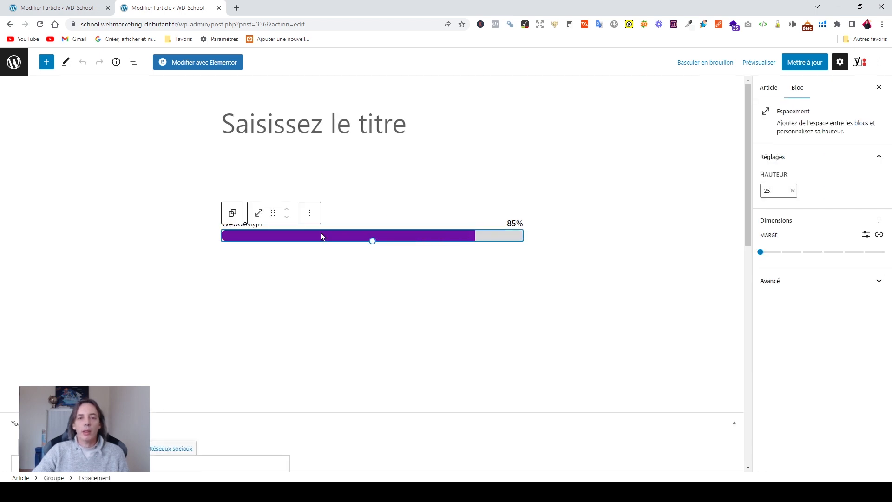
{"action": "left_click", "coordinate": [133, 62]}
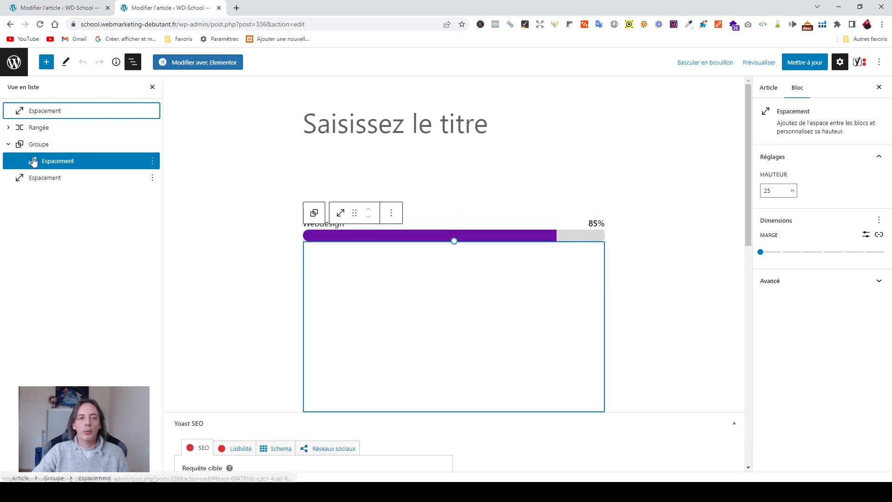
{"action": "left_click", "coordinate": [28, 145]}
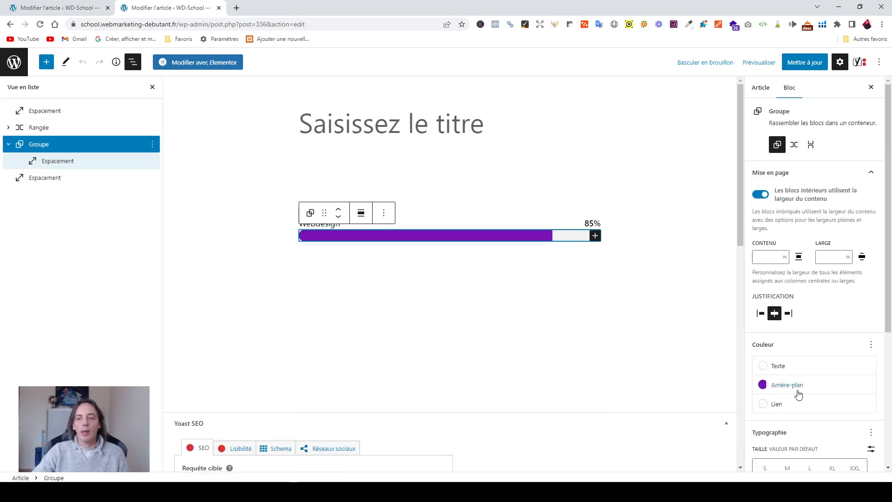
{"action": "left_click", "coordinate": [783, 387]}
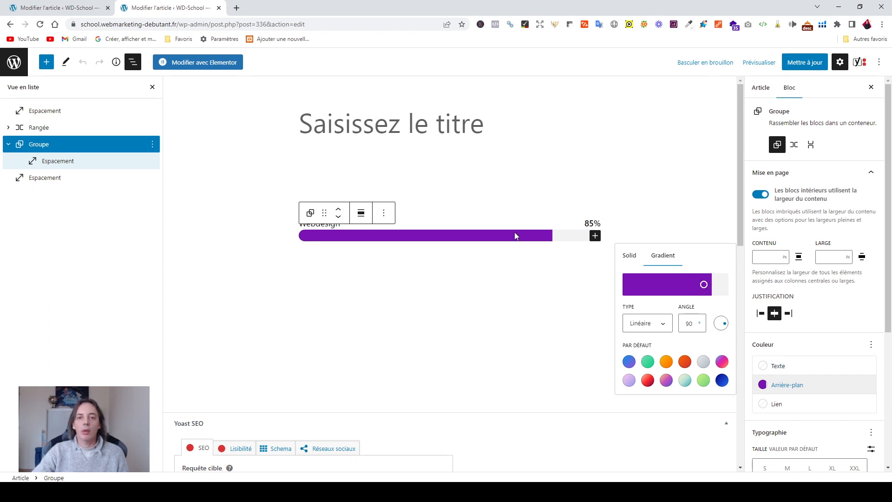
{"action": "left_click", "coordinate": [615, 152]}
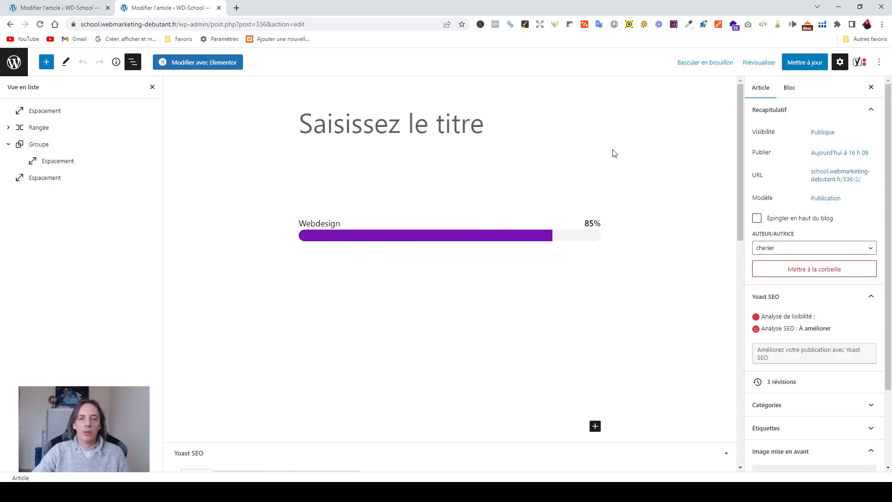
{"action": "left_click", "coordinate": [307, 227]}
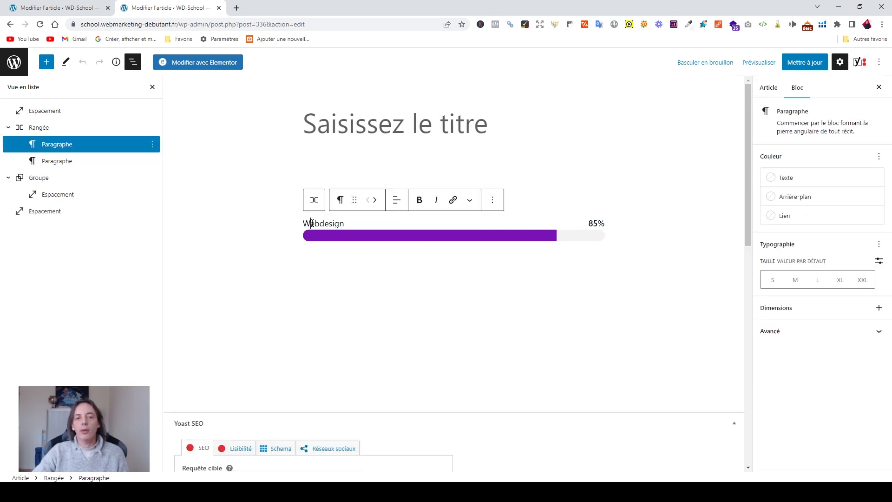
{"action": "left_click_drag", "start_coordinate": [310, 224], "coordinate": [337, 222]}
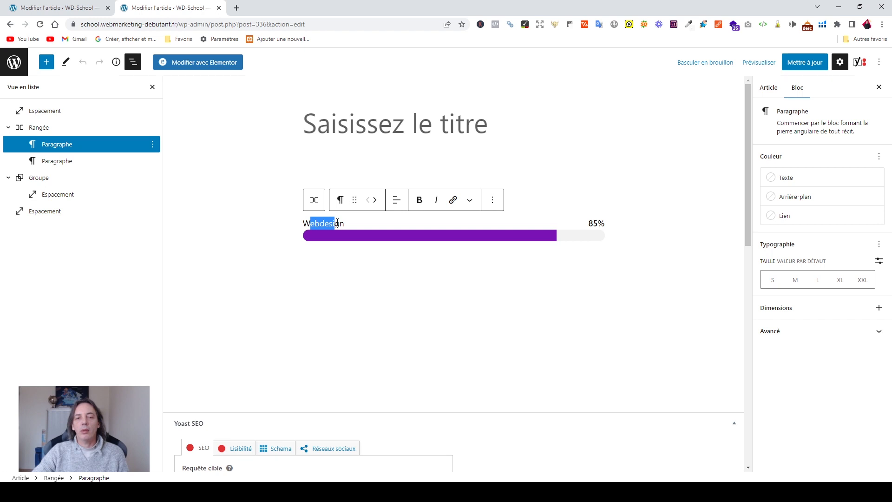
{"action": "left_click", "coordinate": [550, 140]}
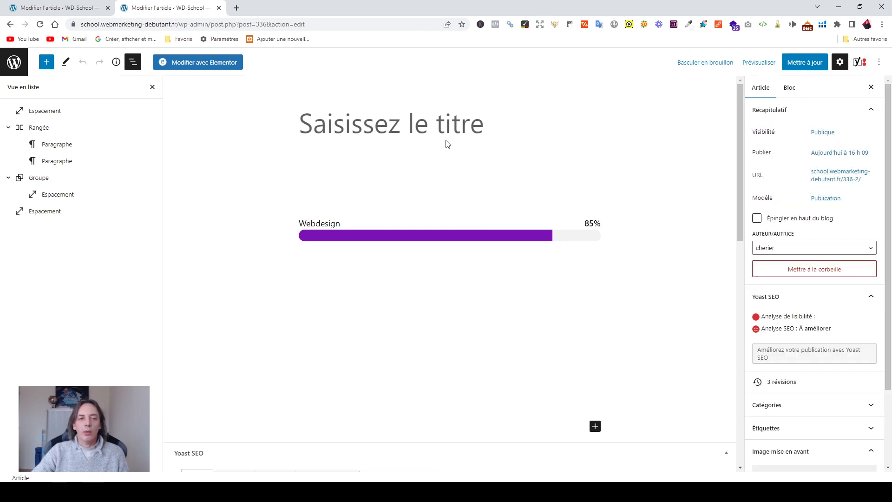
Combine the "Webdesign" Rangée and the purple bar Groupe into one parent Groupe block
{"action": "left_click", "coordinate": [10, 179]}
{"action": "left_click", "coordinate": [8, 128]}
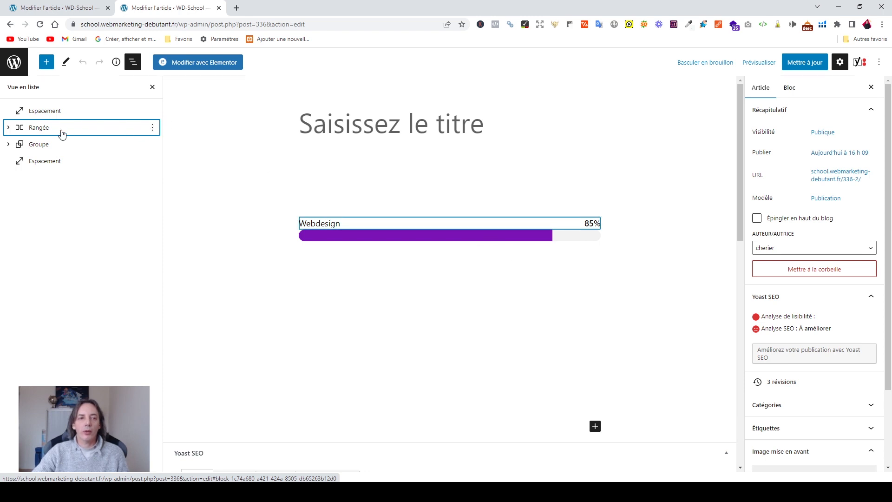
{"action": "left_click", "coordinate": [51, 146]}
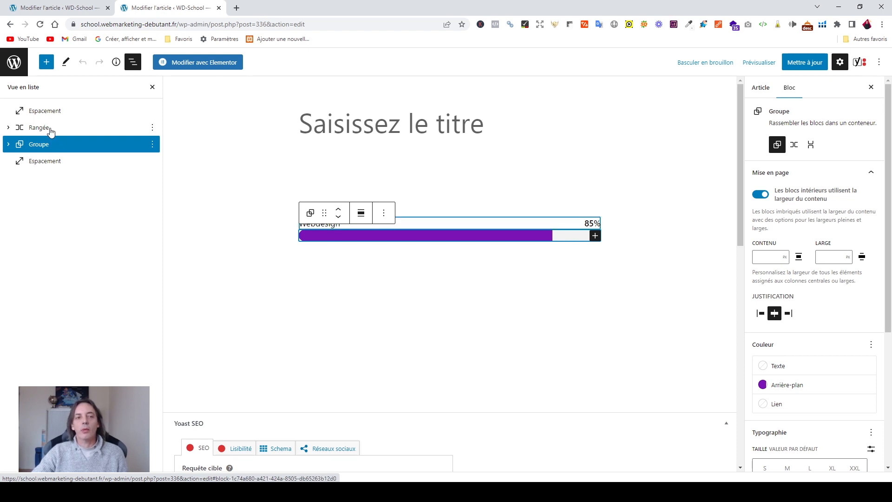
{"action": "left_click", "coordinate": [52, 129], "text": "shift"}
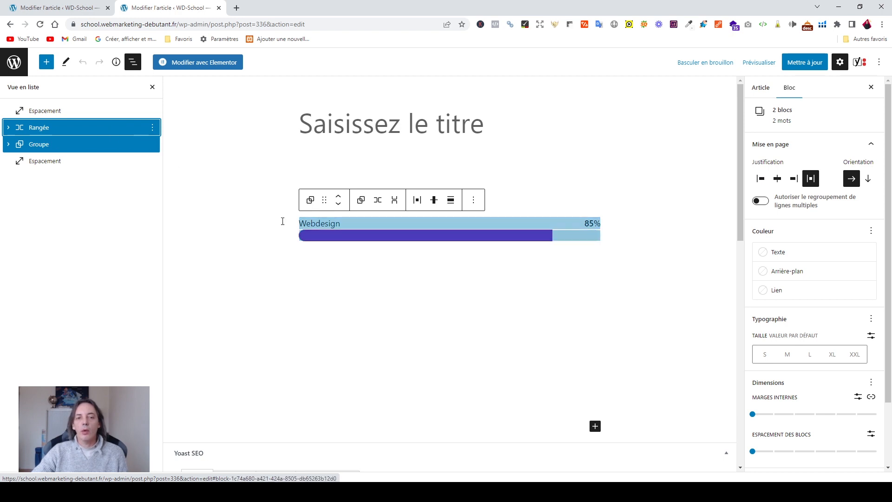
{"action": "left_click", "coordinate": [361, 202]}
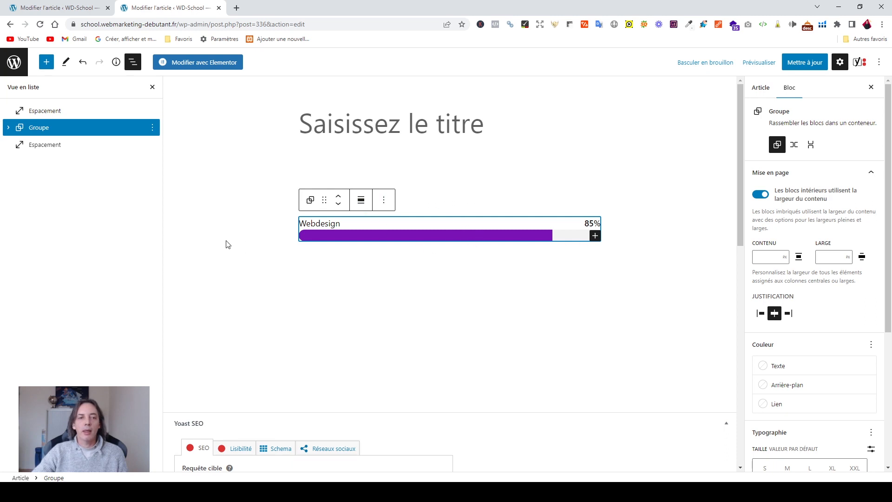
Duplicate the "Webdesign" skill bar's parent Groupe three times to stack four identical bars
{"action": "left_click", "coordinate": [152, 128]}
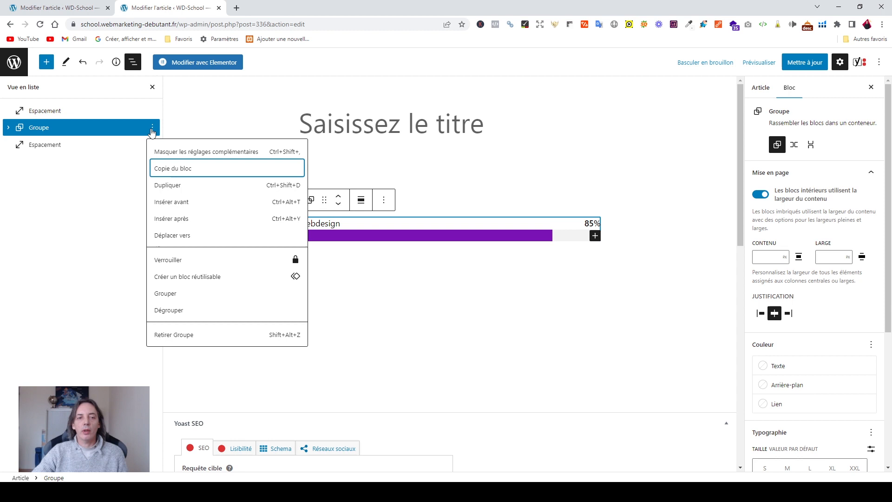
{"action": "left_click", "coordinate": [161, 190]}
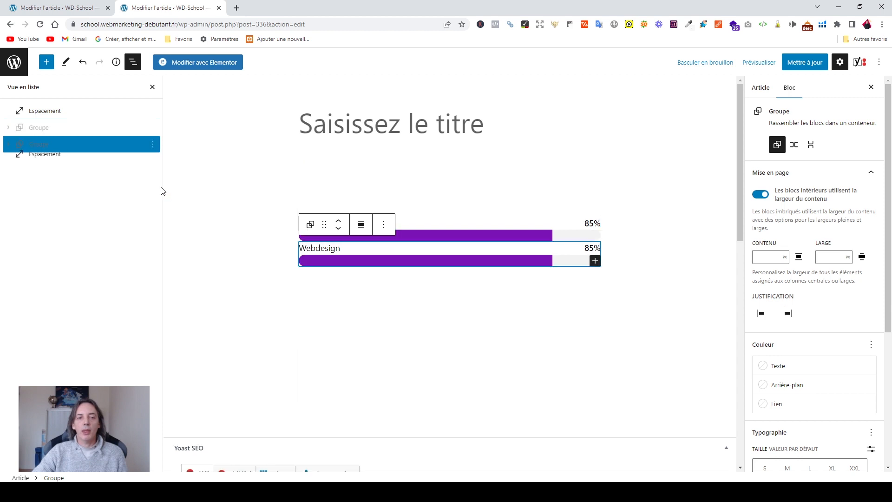
{"action": "left_click", "coordinate": [152, 144]}
{"action": "left_click", "coordinate": [162, 210]}
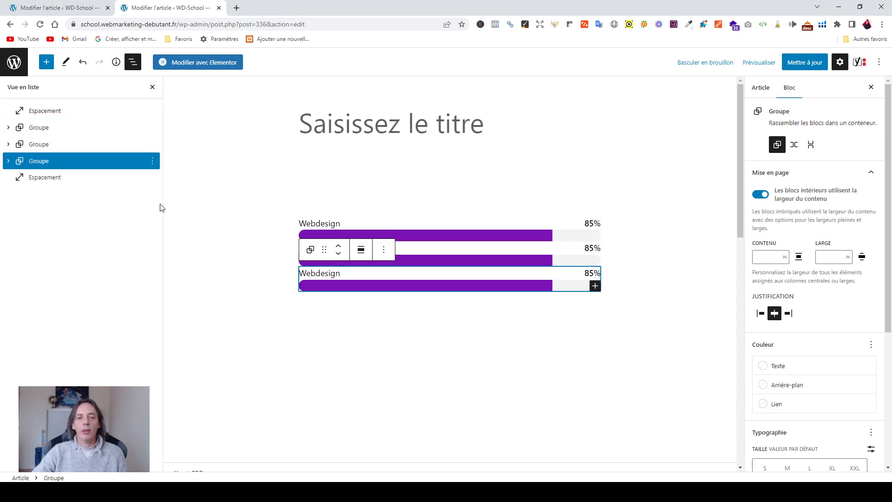
{"action": "left_click", "coordinate": [154, 161]}
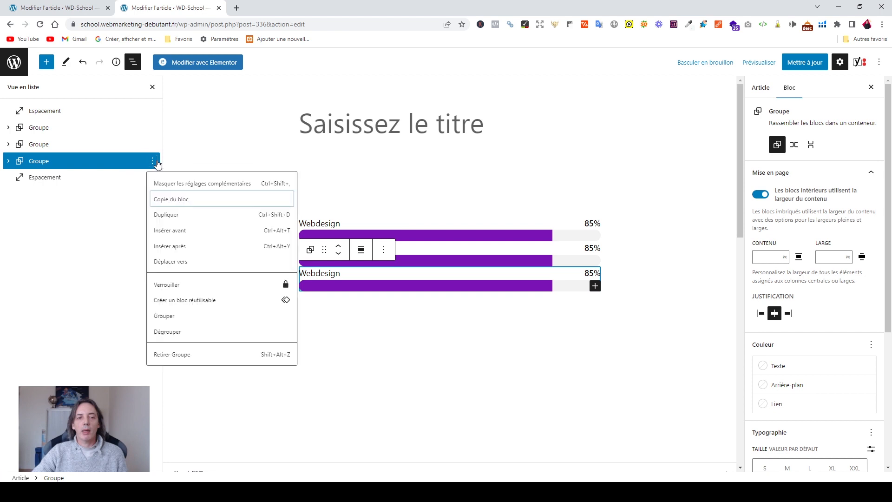
{"action": "left_click", "coordinate": [172, 216]}
{"action": "left_click", "coordinate": [521, 120]}
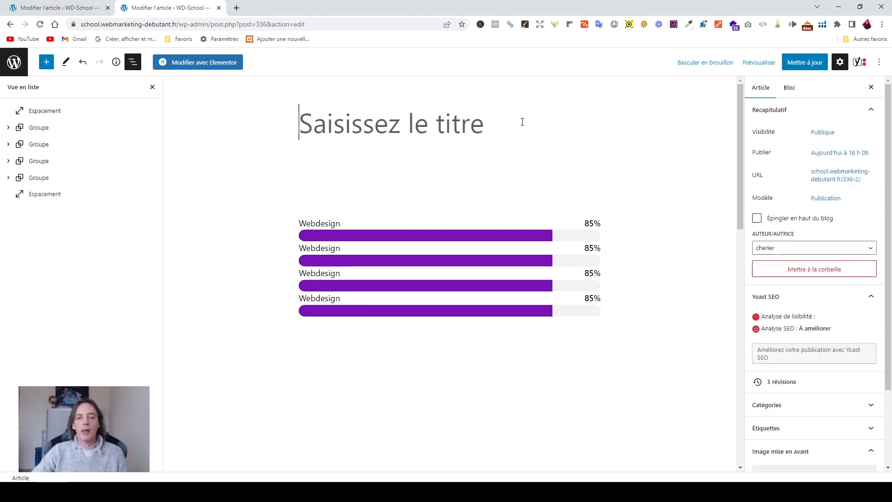
{"action": "left_click", "coordinate": [541, 308]}
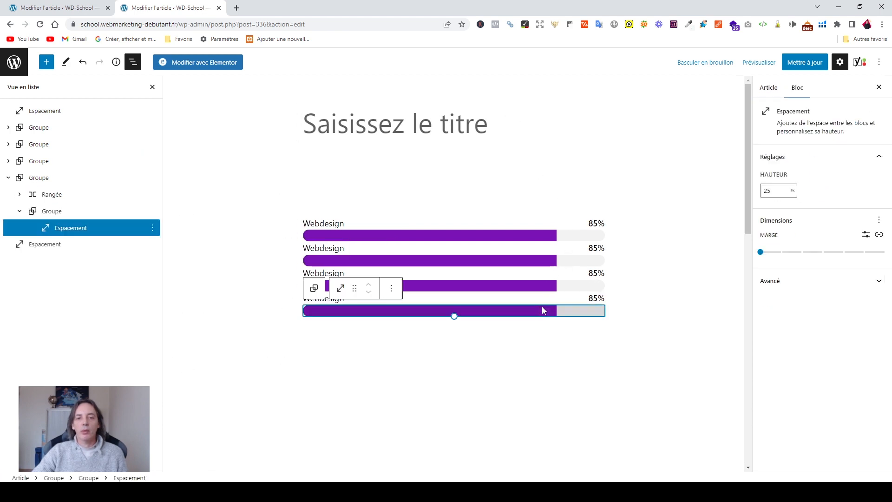
Remove the three duplicated Groupe blocks, keeping only the first "Webdesign" skill bar
{"action": "left_click", "coordinate": [8, 177]}
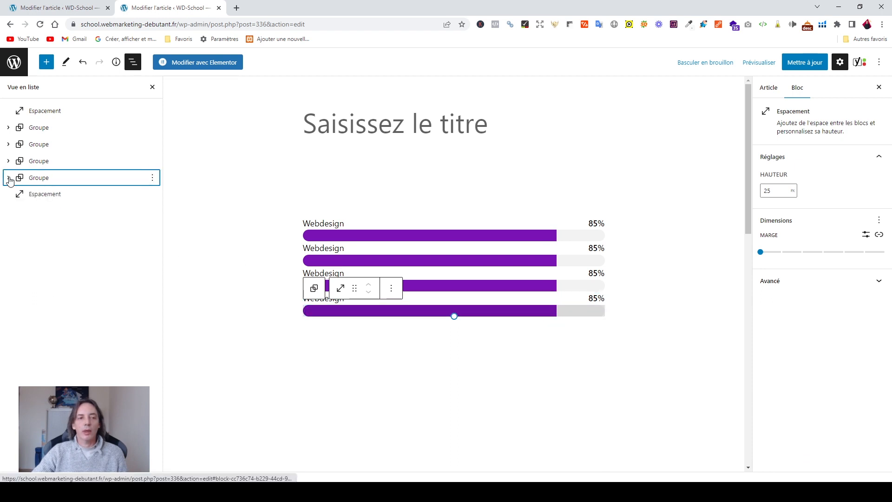
{"action": "left_click", "coordinate": [52, 145], "text": "shift"}
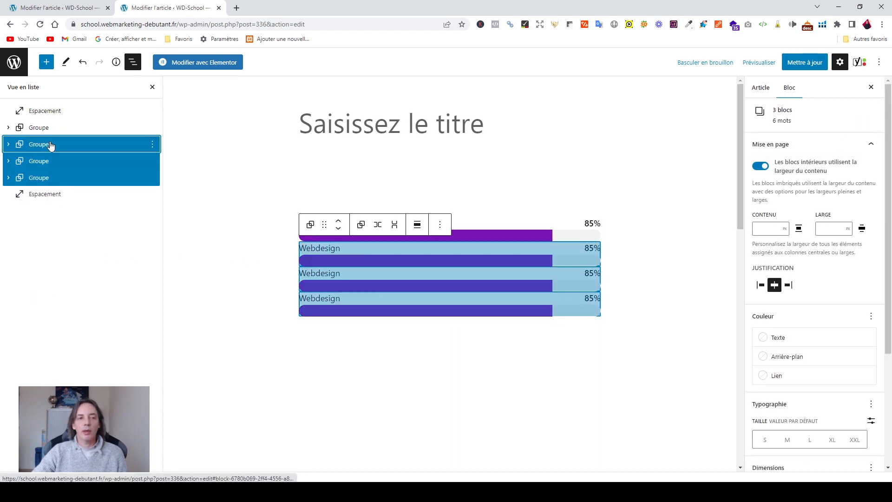
{"action": "left_click", "coordinate": [152, 145]}
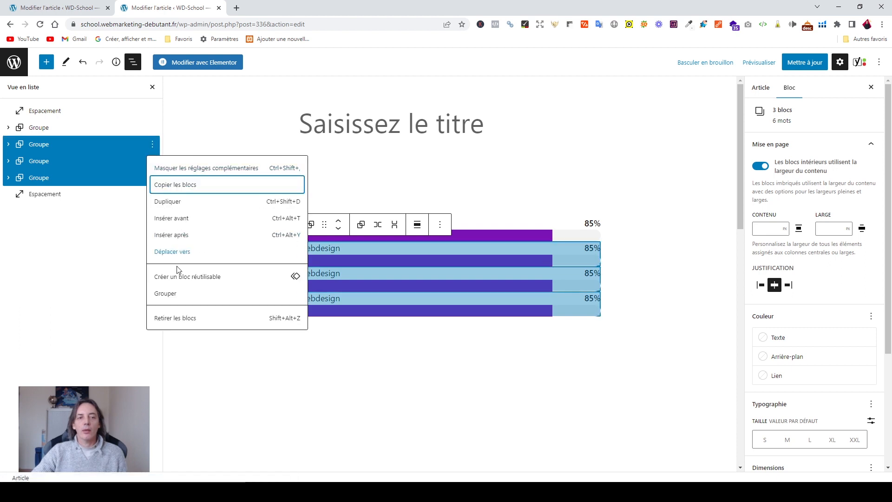
{"action": "left_click", "coordinate": [175, 317]}
{"action": "left_click", "coordinate": [310, 264]}
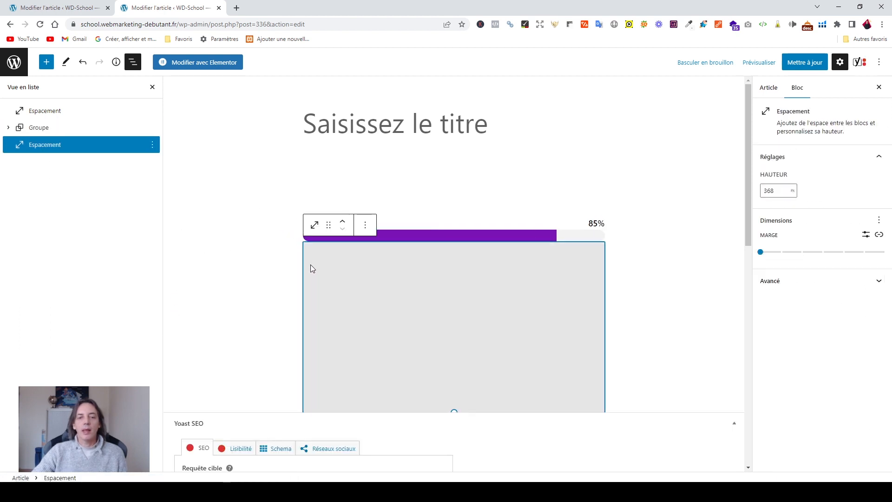
Unlink the inner margins (Marges internes) of the skill bar's parent Groupe and set the bottom one (Bas) to 15 px
{"action": "left_click", "coordinate": [434, 229]}
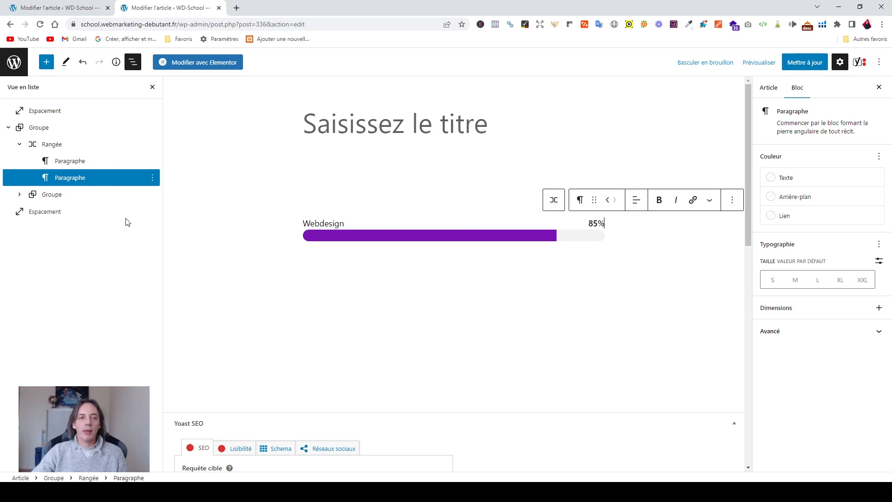
{"action": "left_click", "coordinate": [9, 130]}
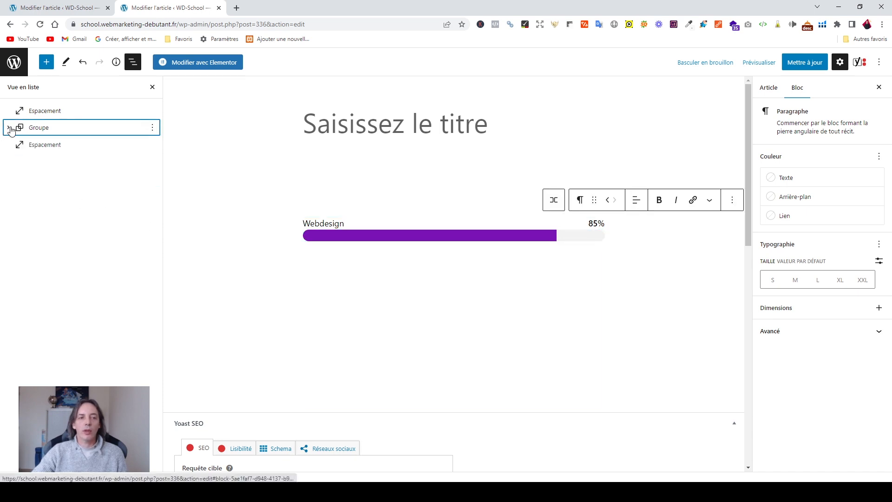
{"action": "left_click", "coordinate": [32, 130]}
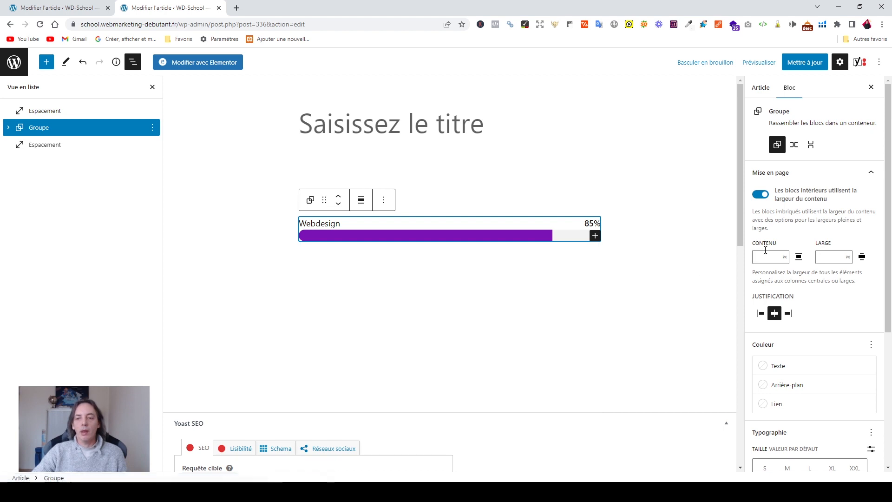
{"action": "scroll", "coordinate": [817, 253], "scroll_direction": "down", "scroll_amount": 5}
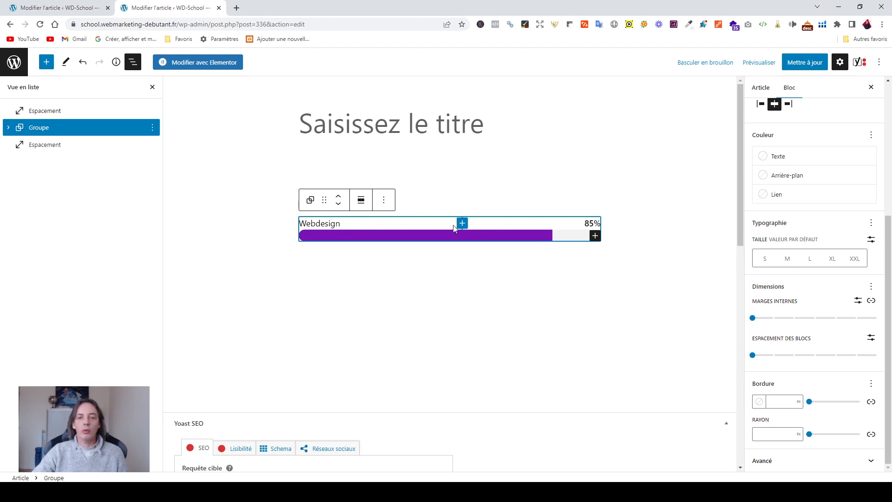
{"action": "left_click", "coordinate": [871, 302]}
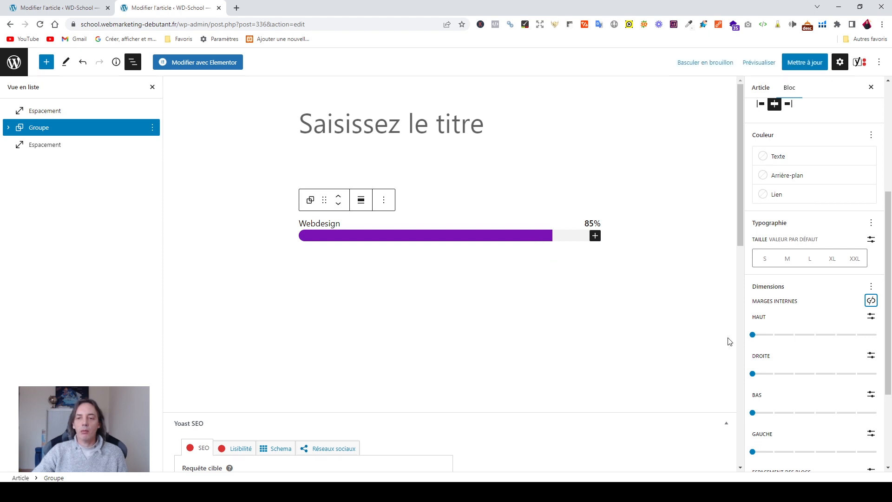
{"action": "left_click", "coordinate": [872, 397]}
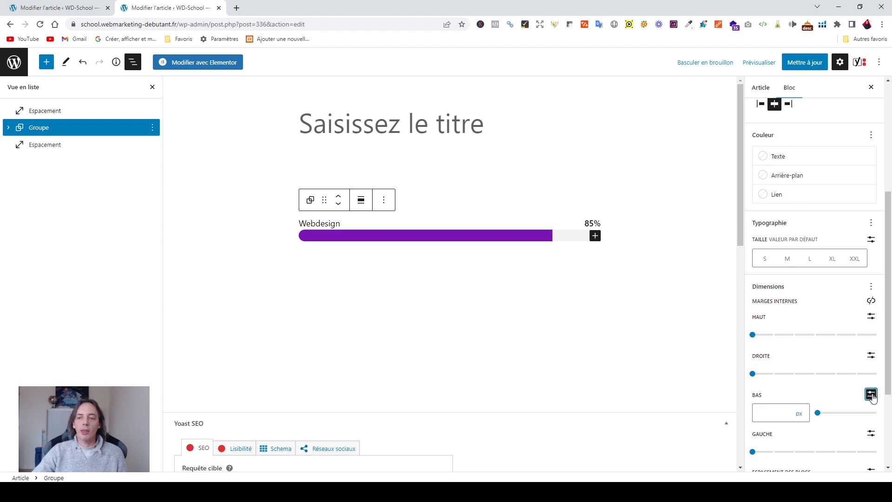
{"action": "left_click", "coordinate": [781, 408]}
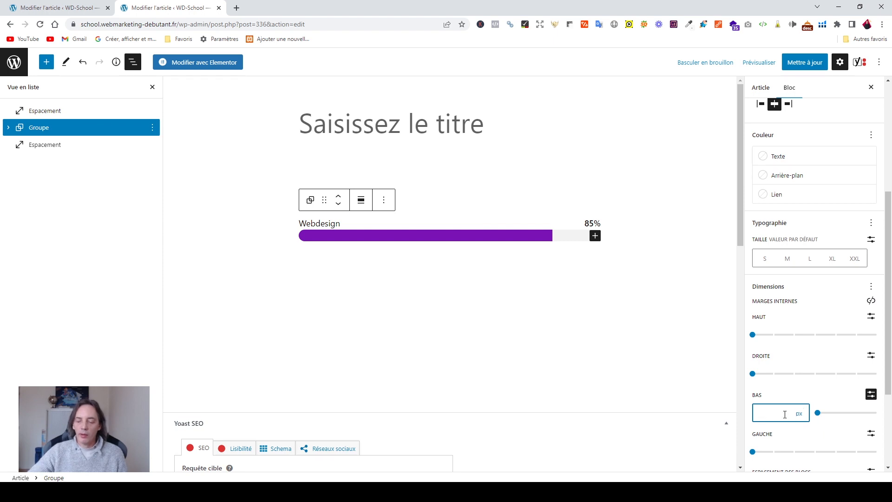
{"action": "type", "text": "15"}
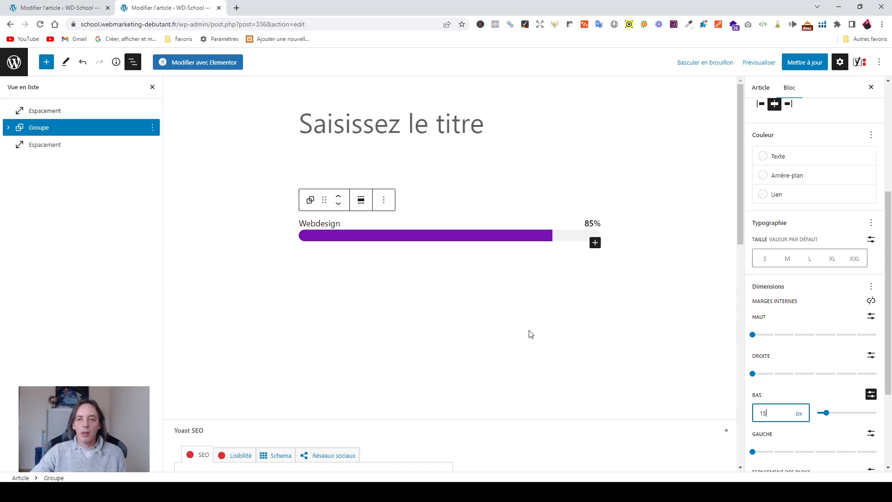
{"action": "left_click", "coordinate": [543, 223]}
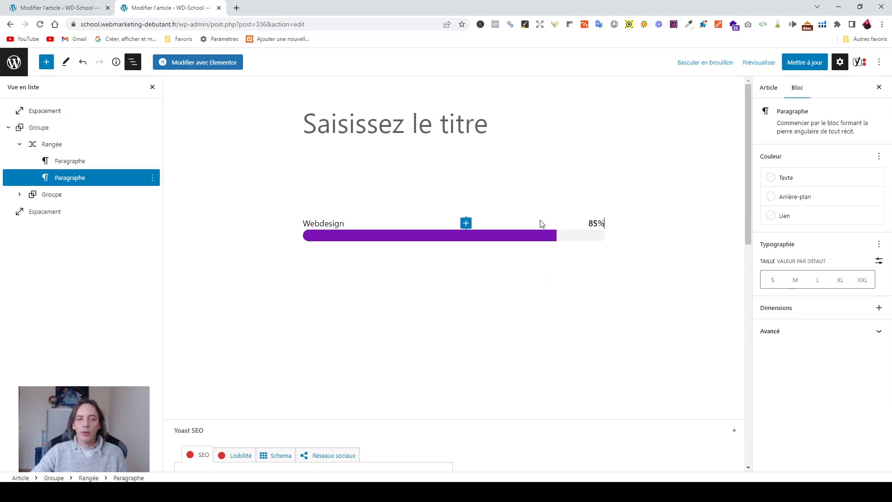
Set the parent Groupe's bottom inner margin (Bas) to 20 px
{"action": "left_click", "coordinate": [40, 128]}
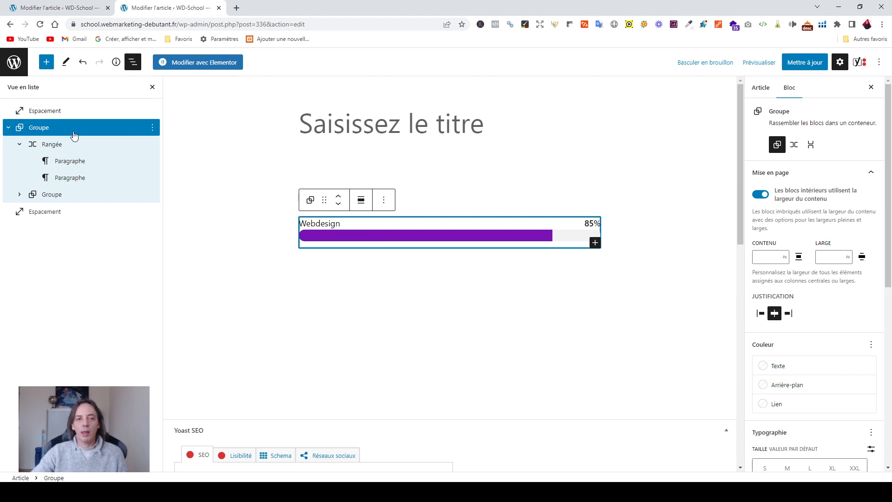
{"action": "left_click", "coordinate": [52, 132]}
{"action": "scroll", "coordinate": [839, 406], "scroll_direction": "down", "scroll_amount": 7}
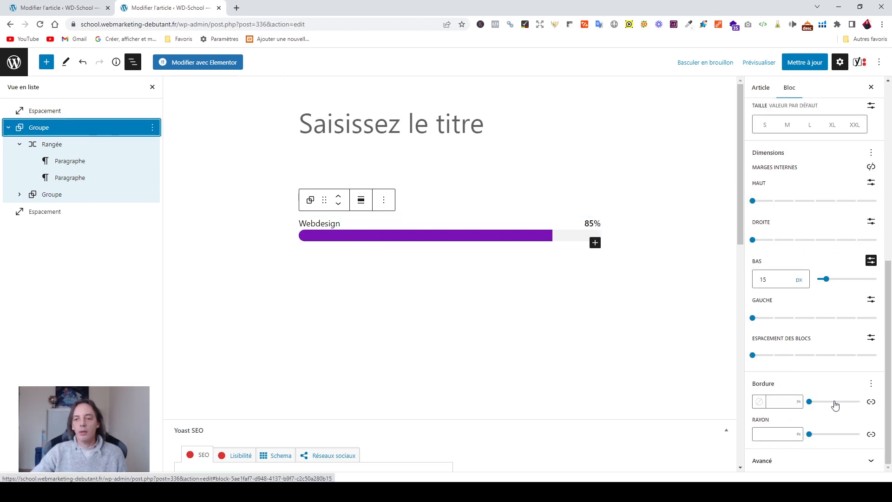
{"action": "left_click_drag", "start_coordinate": [769, 279], "coordinate": [760, 278]}
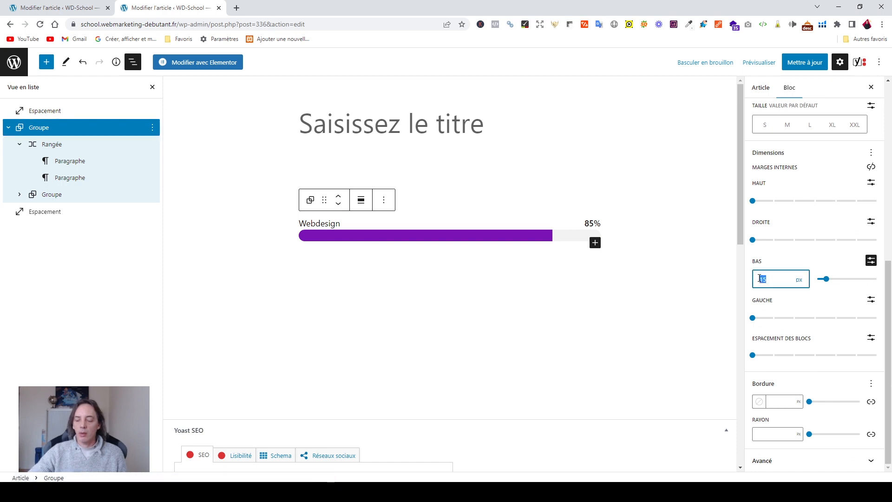
{"action": "type", "text": "20"}
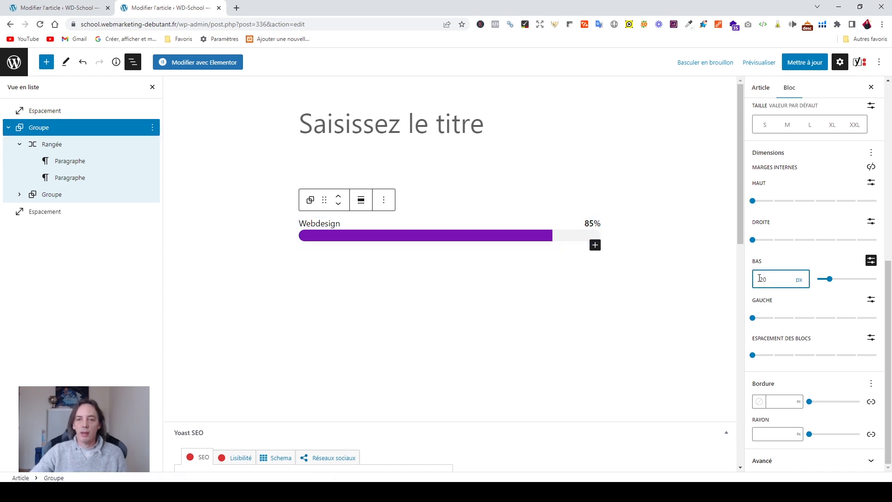
{"action": "left_click", "coordinate": [621, 282]}
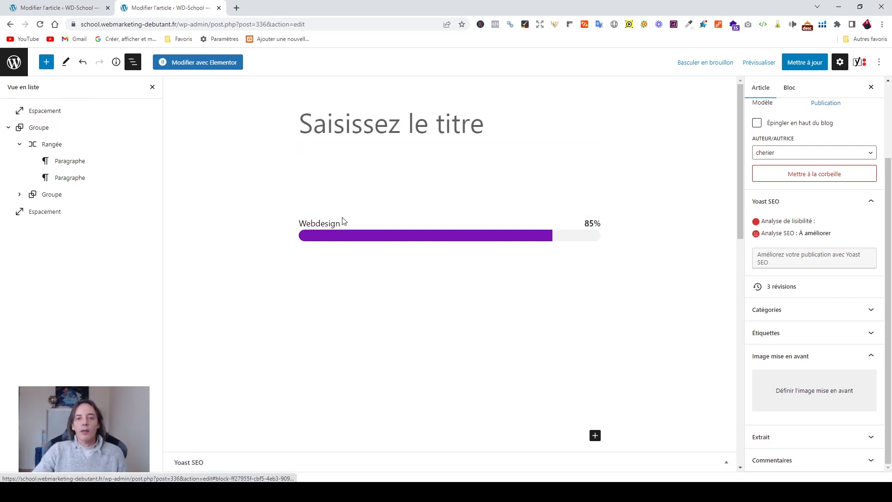
Duplicate the Groupe with the 20 px bottom margin three times to get four spaced skill bars
{"action": "left_click", "coordinate": [8, 129]}
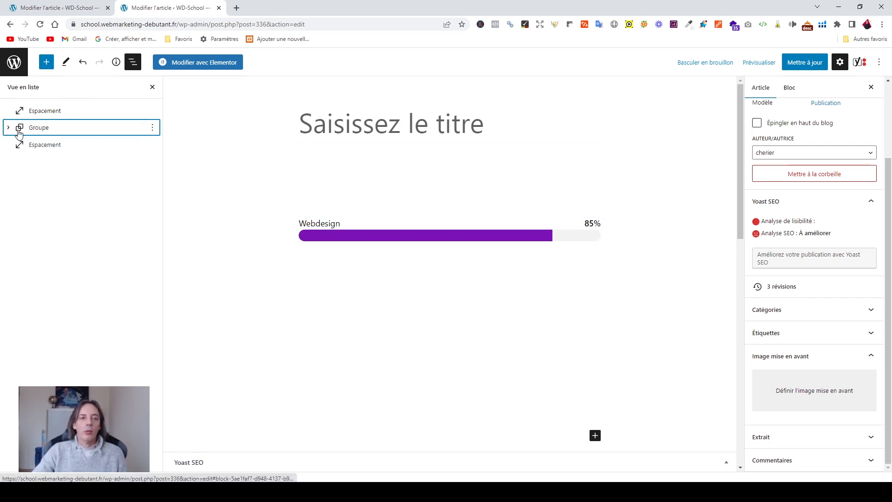
{"action": "left_click", "coordinate": [153, 128]}
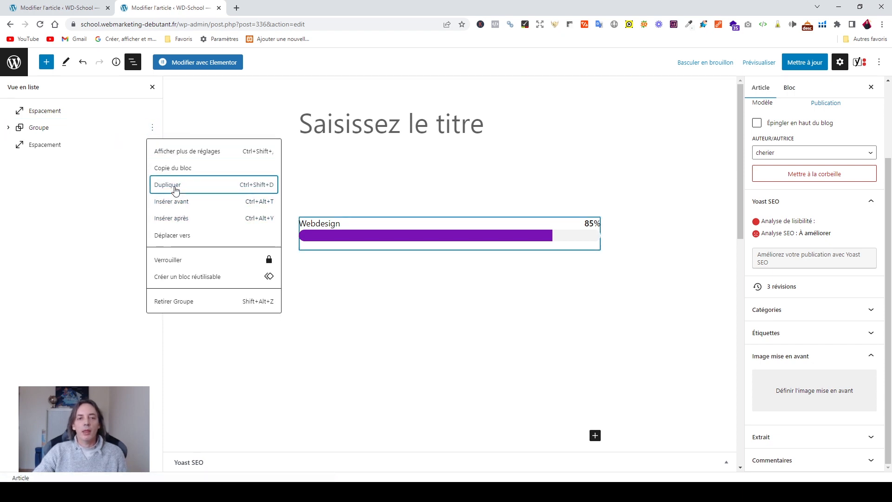
{"action": "left_click", "coordinate": [175, 186]}
{"action": "left_click", "coordinate": [152, 144]}
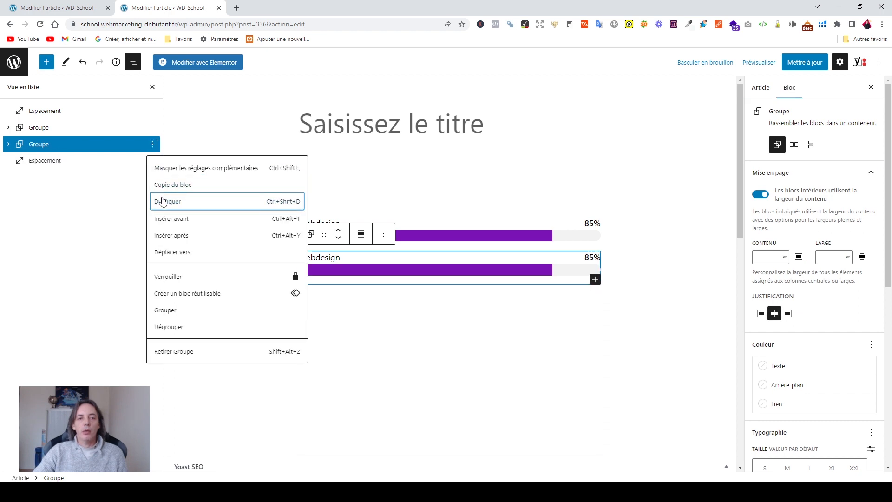
{"action": "left_click", "coordinate": [163, 201]}
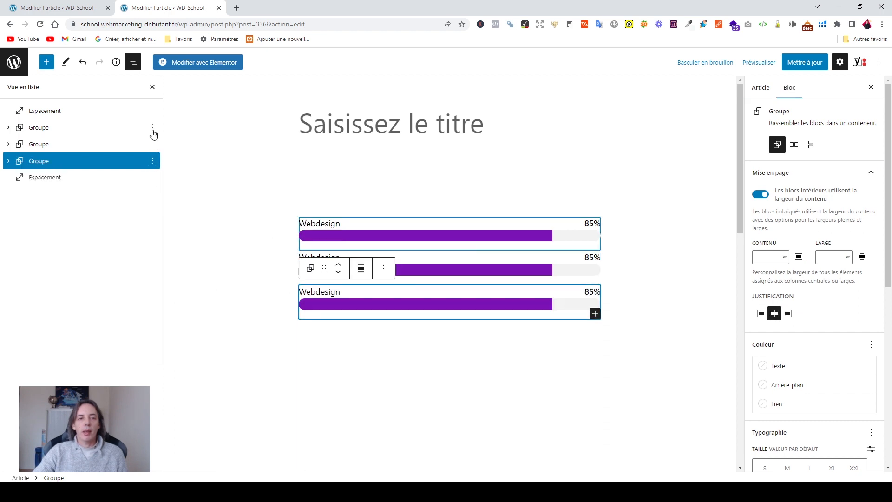
{"action": "left_click", "coordinate": [152, 161]}
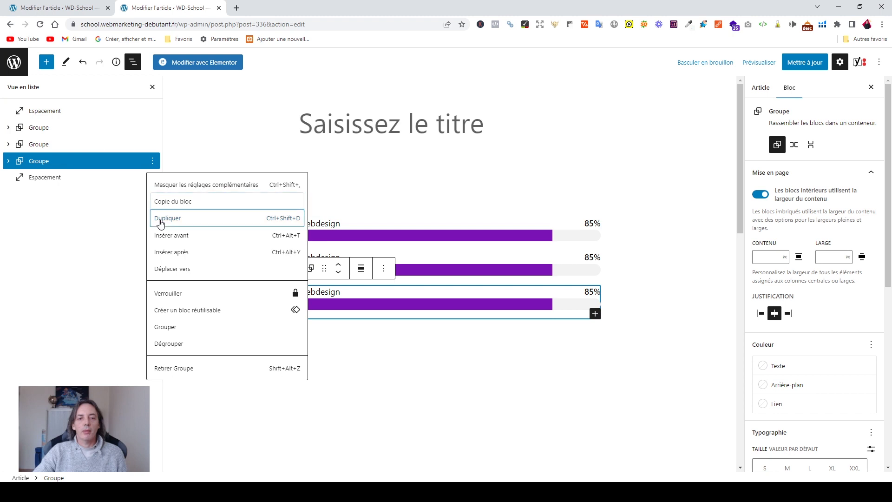
{"action": "left_click", "coordinate": [161, 218]}
{"action": "left_click", "coordinate": [534, 166]}
{"action": "left_click", "coordinate": [449, 396]}
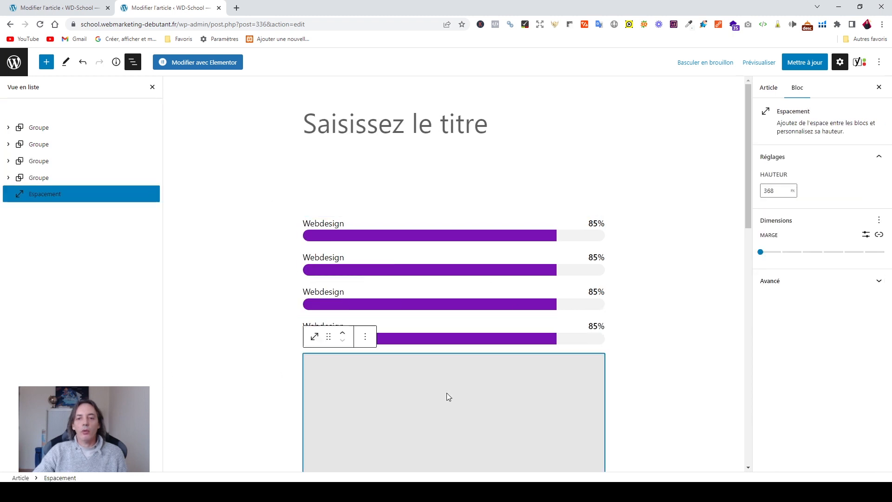
Replace the "Webdesign" label of the third skill bar with "Photo"
{"action": "left_click", "coordinate": [345, 293]}
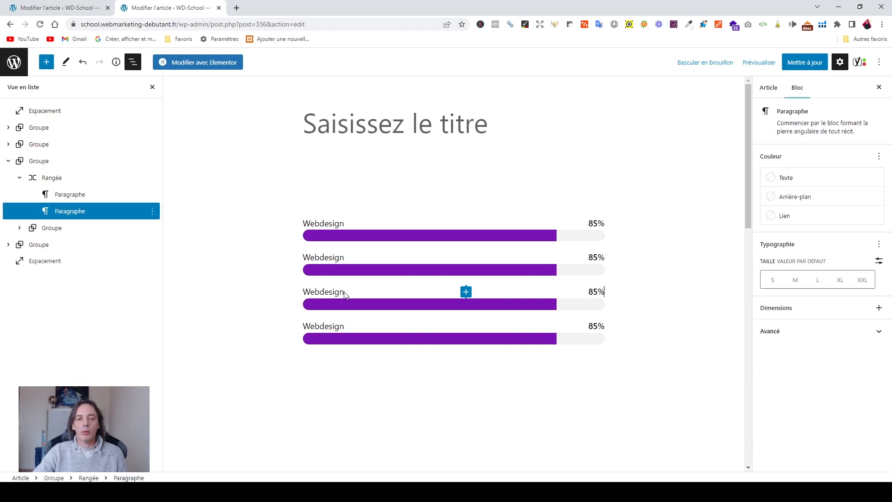
{"action": "left_click", "coordinate": [88, 195]}
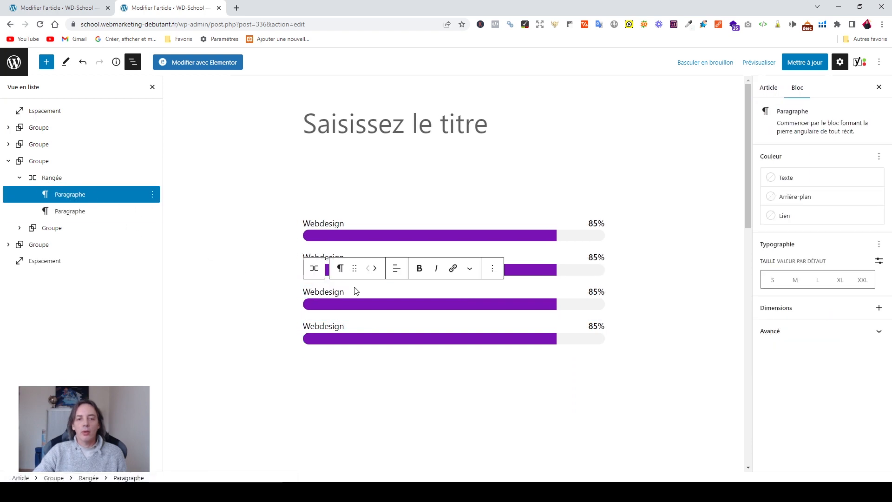
{"action": "left_click_drag", "start_coordinate": [339, 292], "coordinate": [310, 294]}
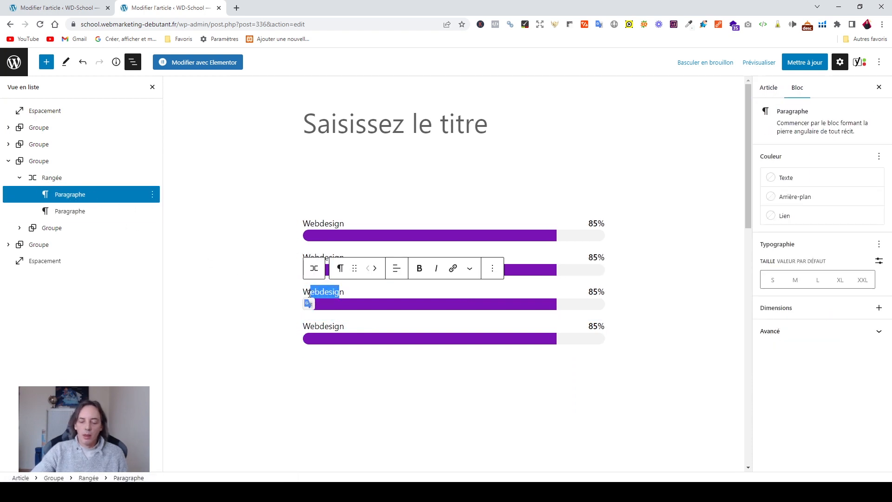
{"action": "key", "text": "BackSpace"}
{"action": "key", "text": "BackSpace"}
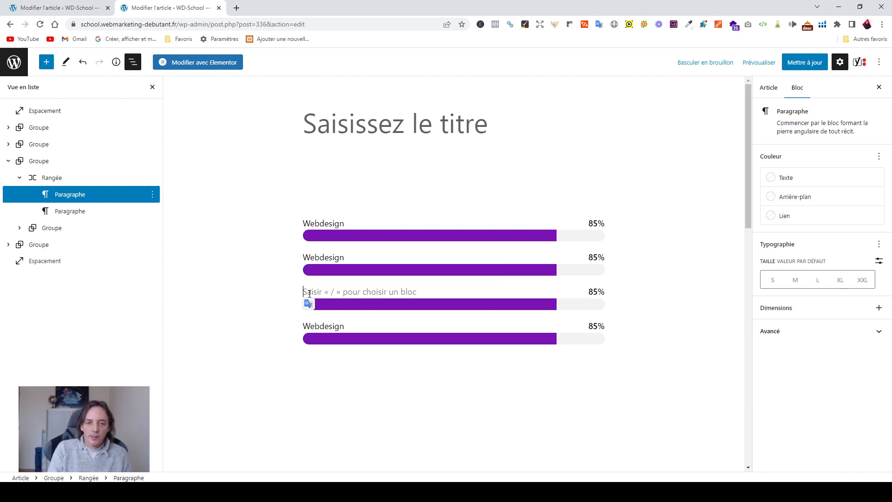
{"action": "type", "text": "Photo"}
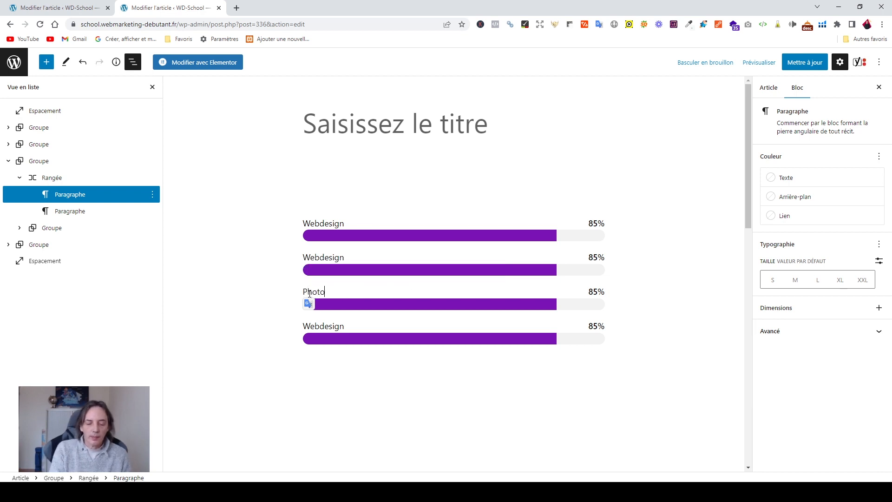
Complete the third skill bar's label as "Photoshop" and change its percentage text to 65%
{"action": "type", "text": "shop"}
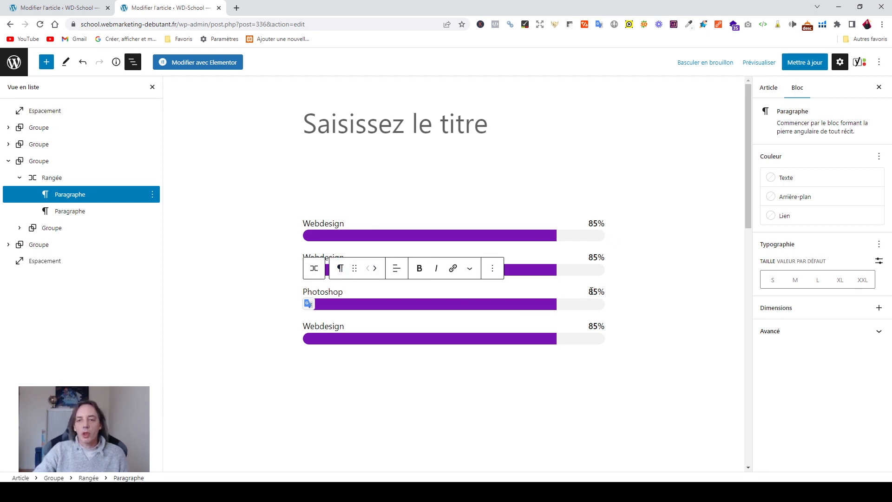
{"action": "left_click_drag", "start_coordinate": [588, 291], "coordinate": [596, 291]}
{"action": "type", "text": "6"}
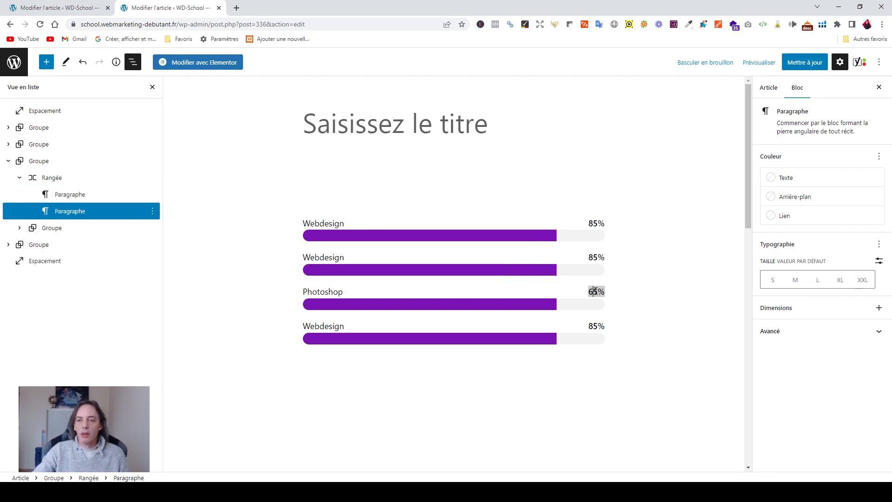
{"action": "left_click", "coordinate": [675, 166]}
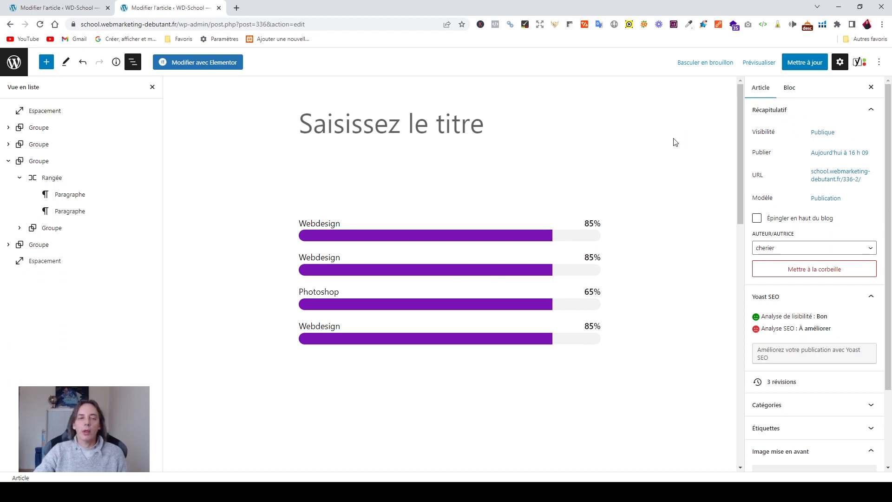
Wrap the four skill bar Groupe blocks together in one parent Groupe
{"action": "left_click", "coordinate": [8, 161]}
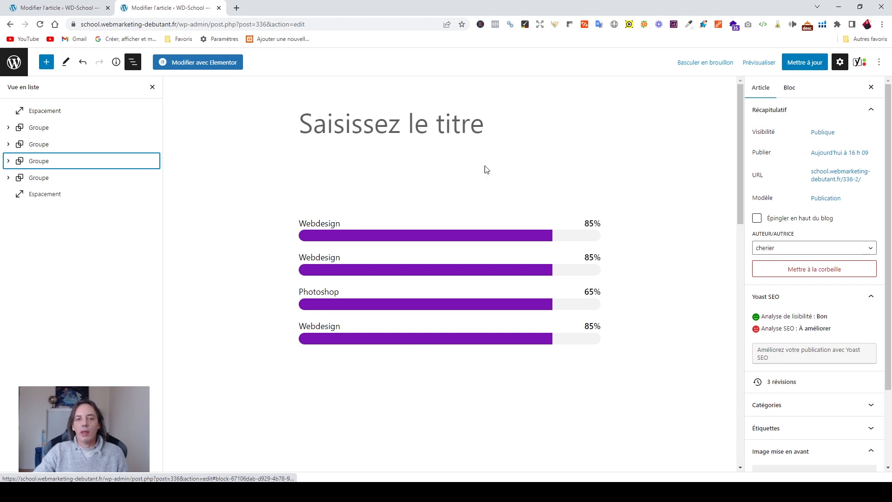
{"action": "left_click", "coordinate": [45, 178]}
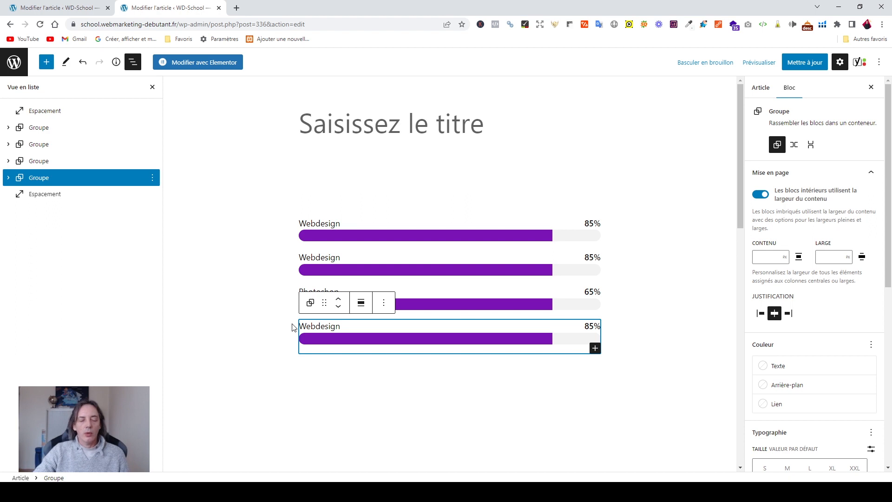
{"action": "left_click", "coordinate": [54, 127], "text": "shift"}
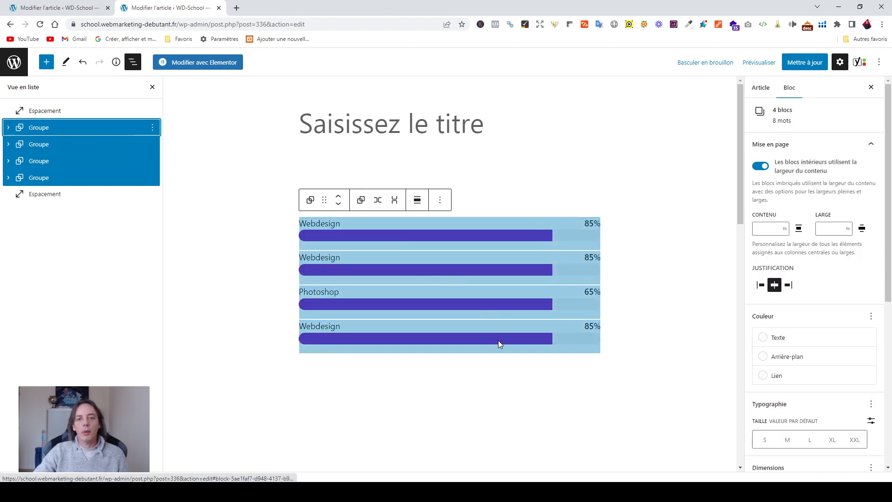
{"action": "left_click", "coordinate": [362, 199]}
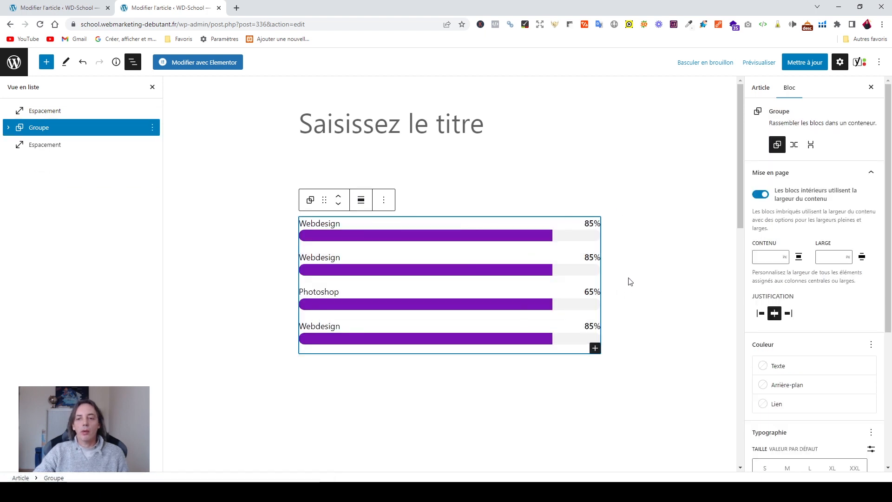
Give the new parent Groupe a custom light purple solid background colour, DEC5E8
{"action": "left_click", "coordinate": [764, 389]}
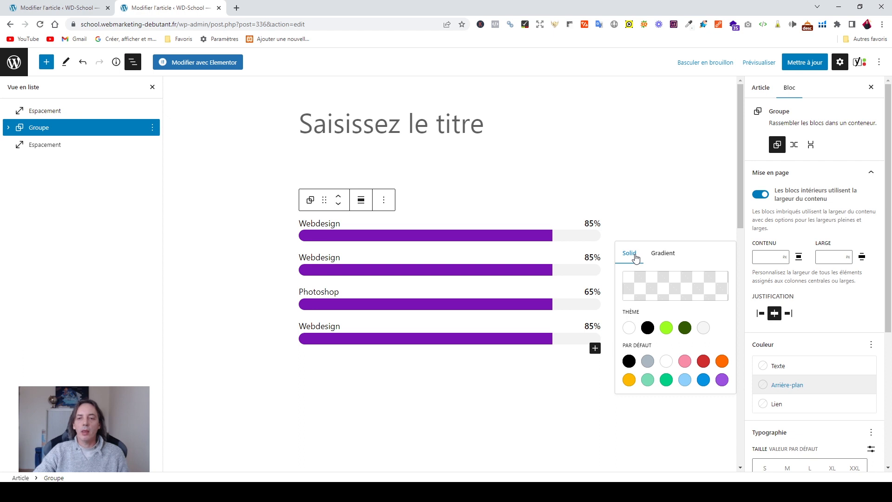
{"action": "left_click", "coordinate": [720, 381]}
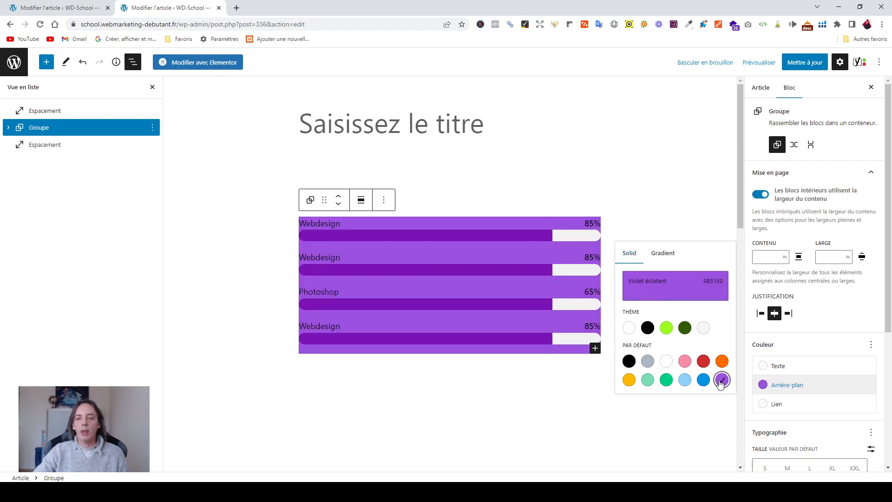
{"action": "left_click", "coordinate": [669, 292]}
{"action": "left_click_drag", "start_coordinate": [572, 284], "coordinate": [523, 280]}
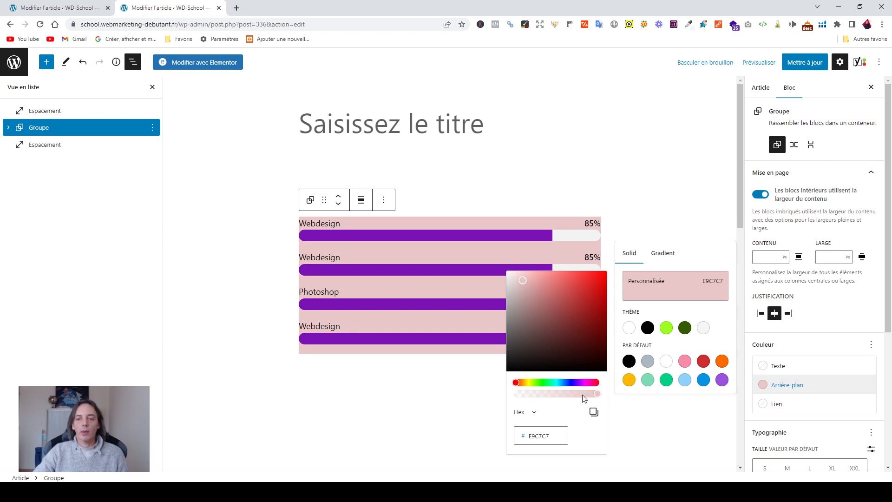
{"action": "left_click", "coordinate": [580, 383]}
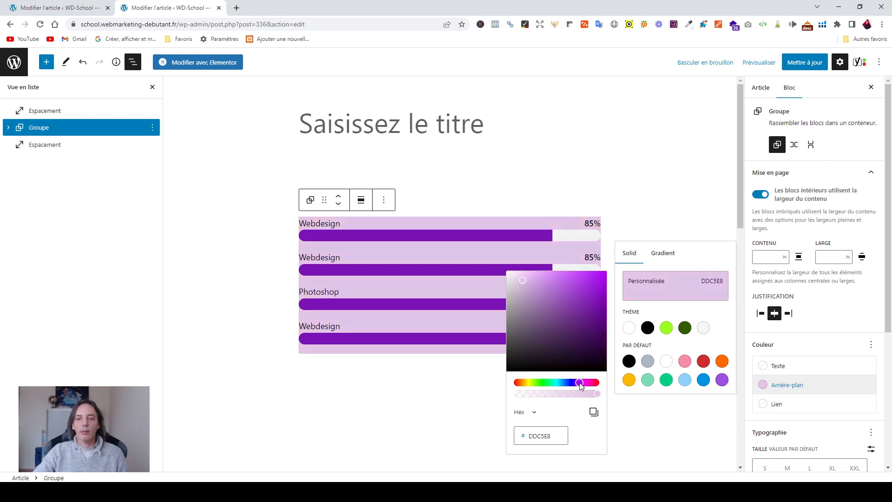
{"action": "left_click_drag", "start_coordinate": [580, 383], "coordinate": [581, 383]}
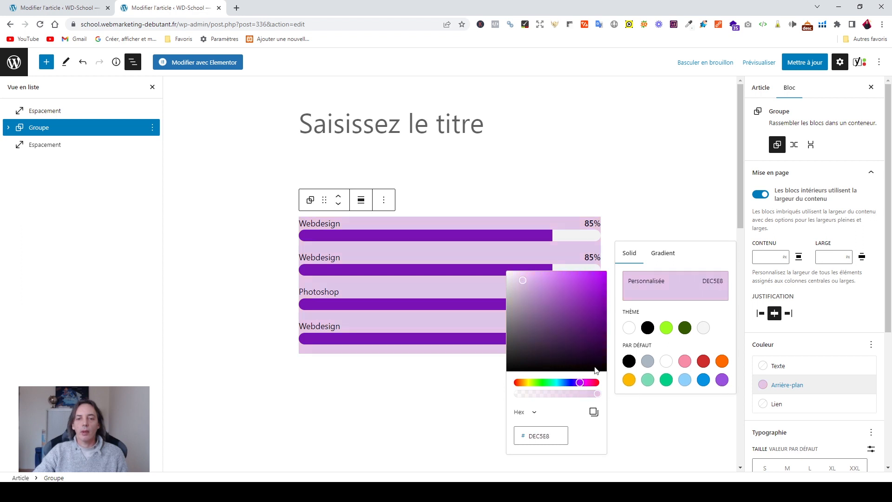
{"action": "left_click", "coordinate": [687, 212]}
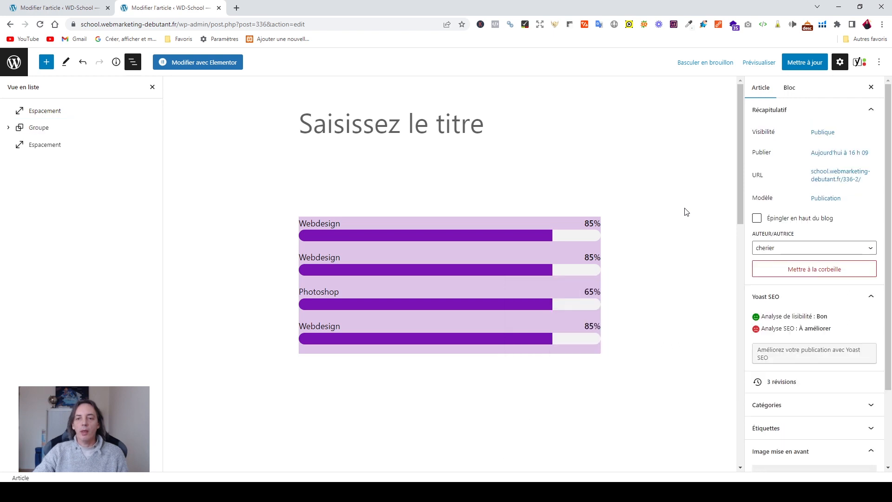
Set the inner margins (Marges internes) of the purple parent Groupe to 1 on all sides
{"action": "left_click", "coordinate": [47, 130]}
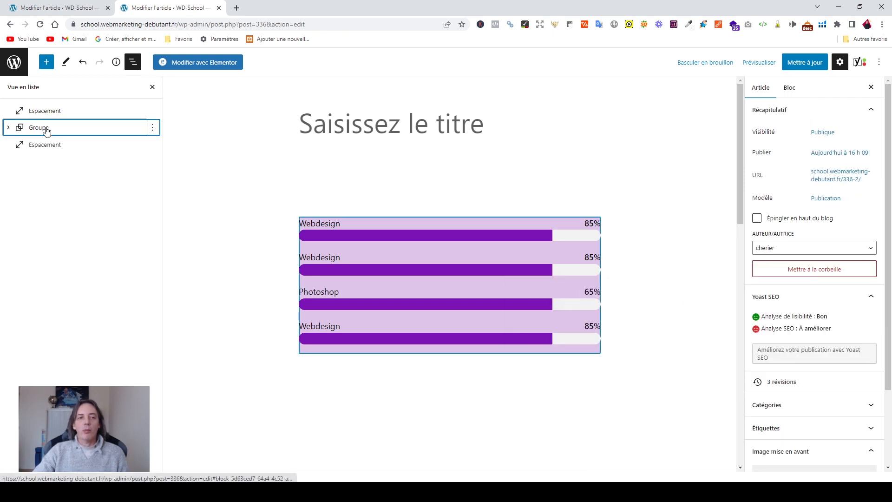
{"action": "scroll", "coordinate": [808, 377], "scroll_direction": "down", "scroll_amount": 5}
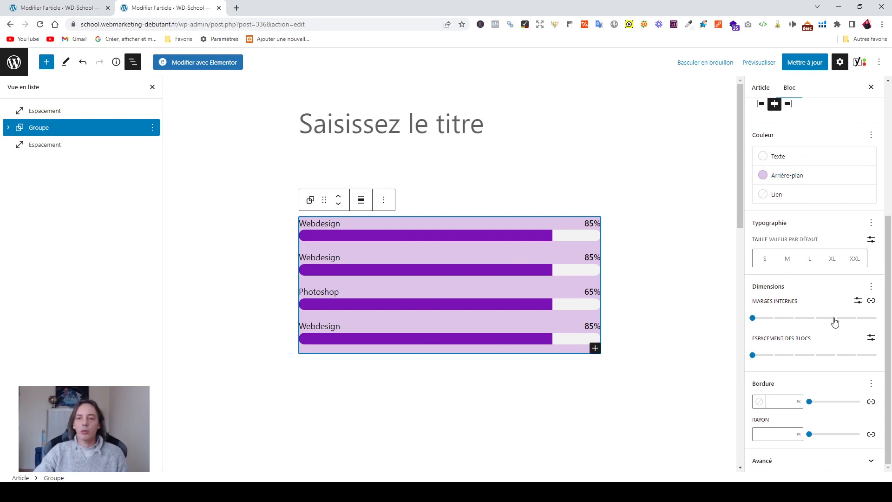
{"action": "left_click_drag", "start_coordinate": [752, 318], "coordinate": [775, 325]}
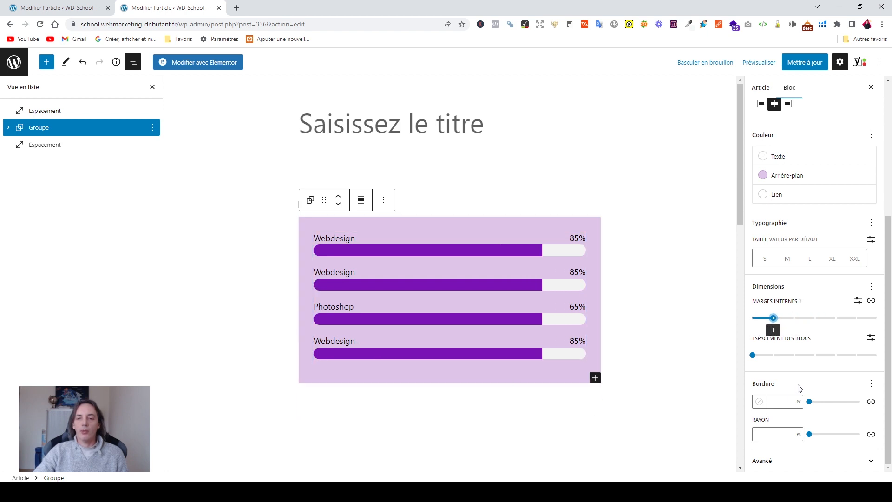
Add a 2 px border in Violet éclatant (9B51E0) around the parent Groupe
{"action": "left_click", "coordinate": [779, 403]}
{"action": "type", "text": "2"}
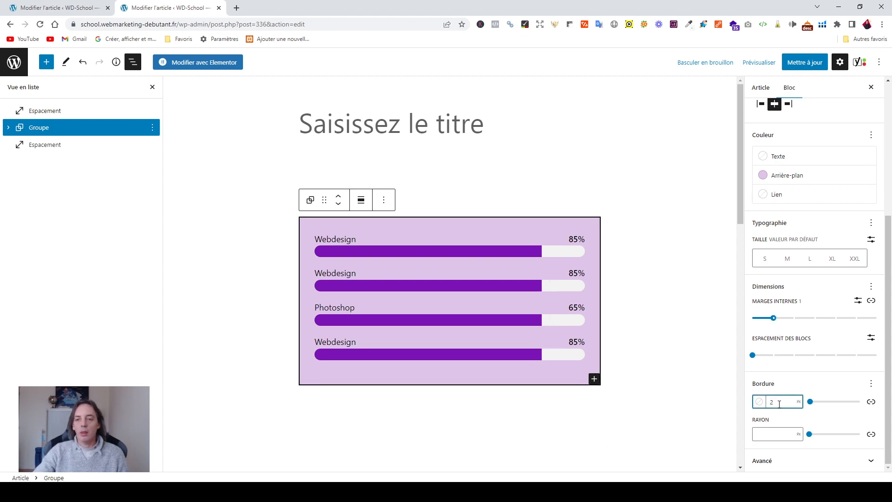
{"action": "left_click", "coordinate": [759, 402]}
{"action": "left_click", "coordinate": [720, 359]}
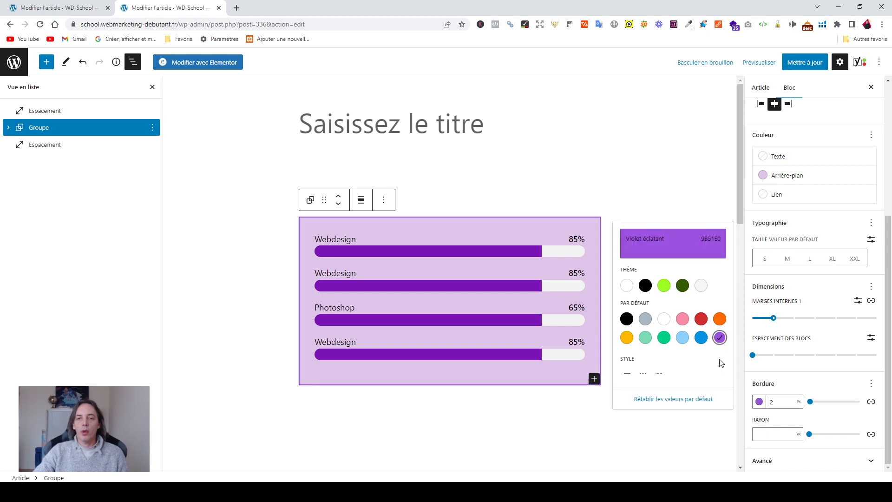
Round the parent Groupe's corners with a border radius (Rayon) of 20 px
{"action": "left_click", "coordinate": [766, 438]}
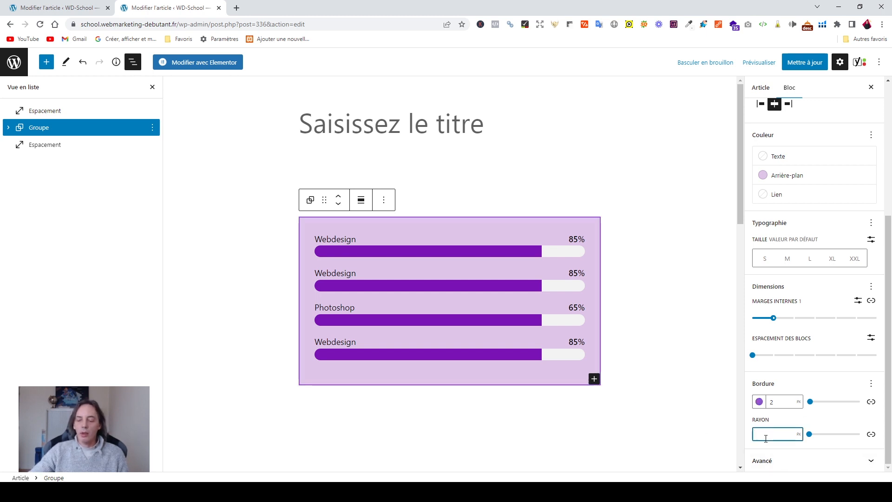
{"action": "type", "text": "20"}
{"action": "left_click", "coordinate": [657, 290]}
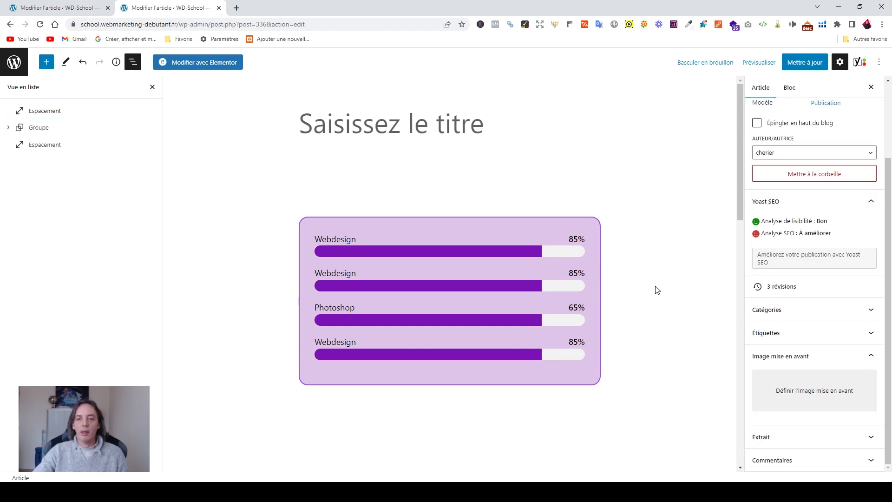